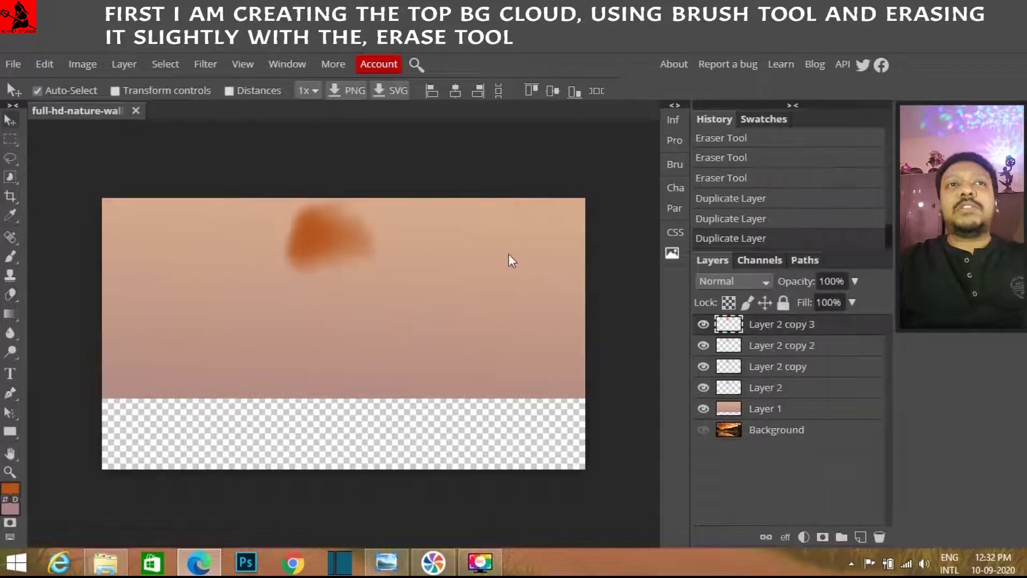
# Soften the orange cloud's edges with the Eraser and merge the cloud layers into one.
pyautogui.moveTo(367, 201); pyautogui.dragTo(312, 282)
pyautogui.click(776, 324)
pyautogui.keyDown('shift'); pyautogui.click(765, 385); pyautogui.keyUp('shift')
pyautogui.rightClick(765, 366)
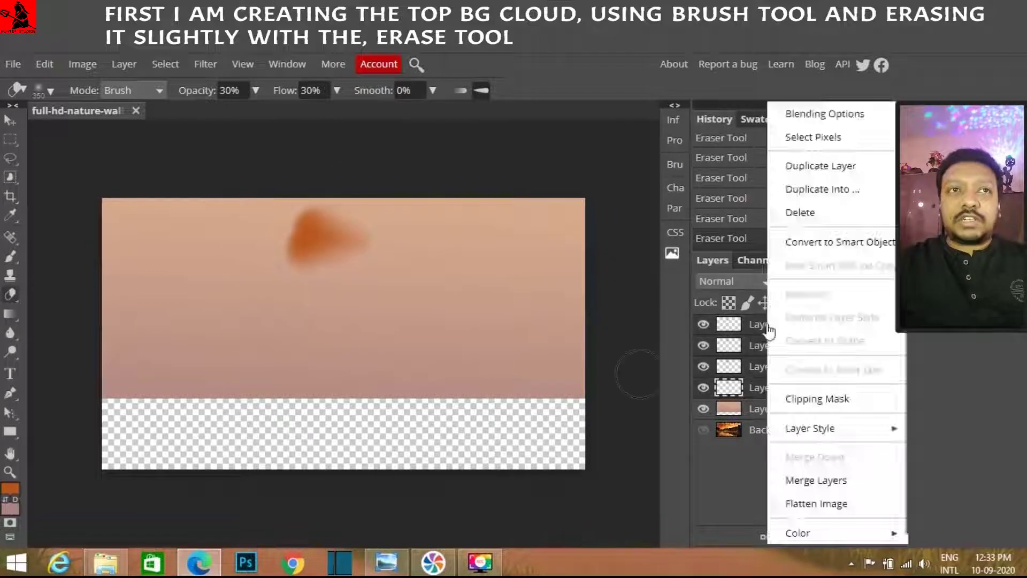
pyautogui.click(818, 477)
# Duplicate the merged cloud layer and combine the copies together.
pyautogui.rightClick(776, 324)
pyautogui.click(859, 168)
pyautogui.click(705, 387)
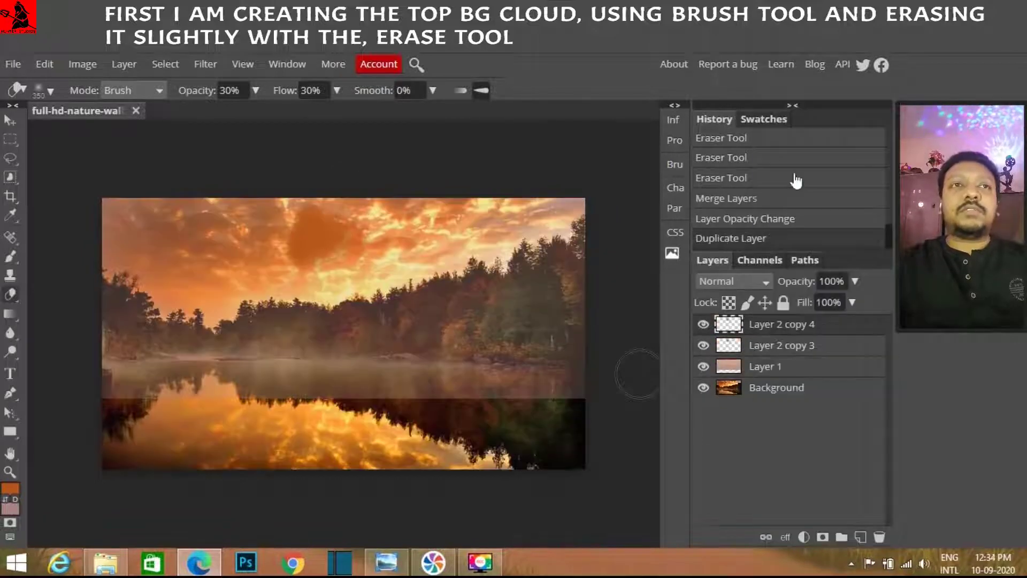
pyautogui.click(703, 366)
pyautogui.press('v')
pyautogui.hotkey('ctrl', 'e')
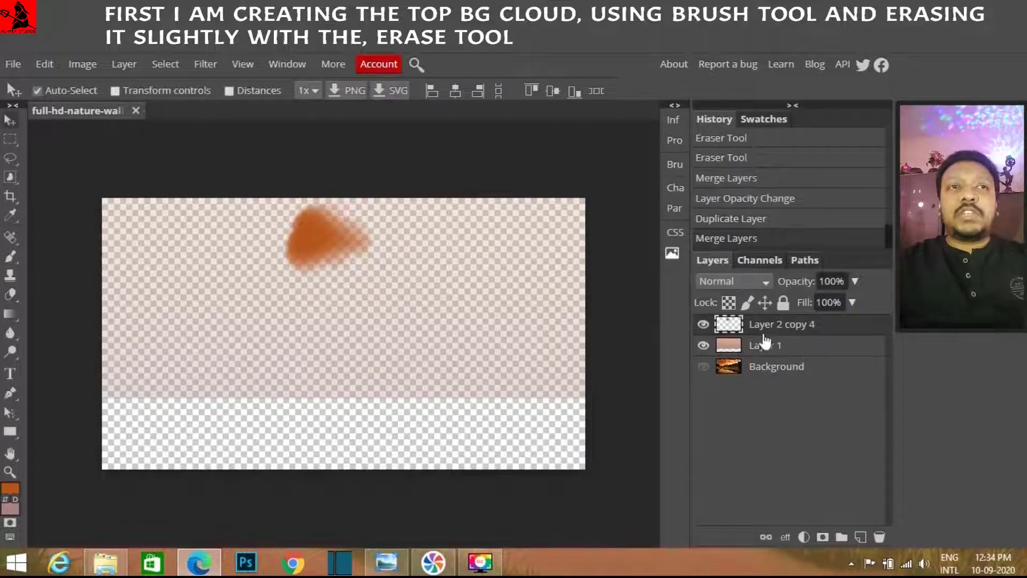
pyautogui.click(703, 387)
pyautogui.hotkey('ctrl', 'j')
# Move and free-transform cloud copies across the top of the sky, adding another duplicate.
pyautogui.moveTo(82, 162); pyautogui.dragTo(117, 87)
pyautogui.hotkey('ctrl', 't')
pyautogui.press('Return')
pyautogui.rightClick(748, 324)
pyautogui.click(801, 166)
pyautogui.moveTo(479, 292); pyautogui.dragTo(485, 193)
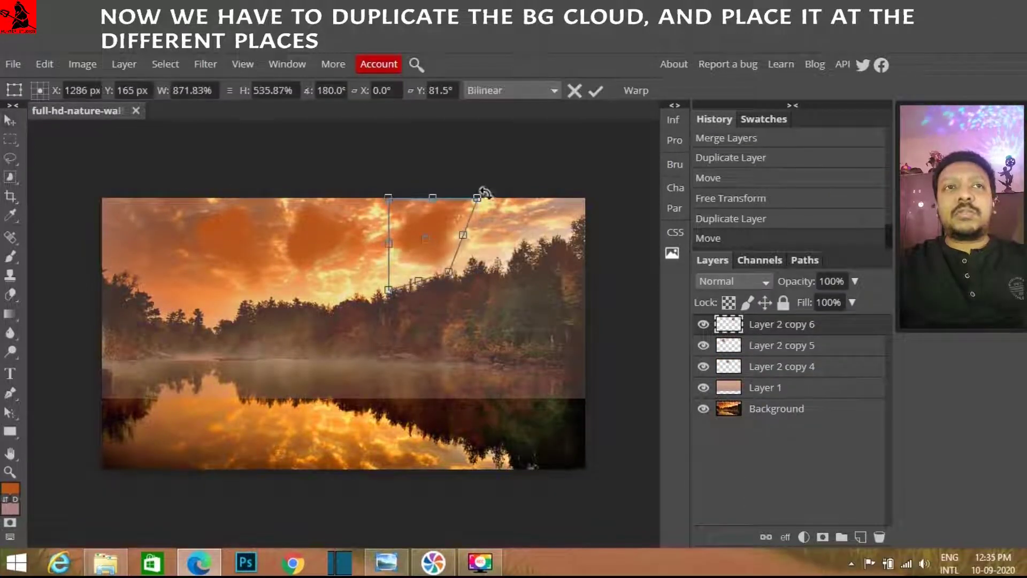
# Add another cloud copy and free-transform it into place.
pyautogui.press('Return')
pyautogui.rightClick(776, 324)
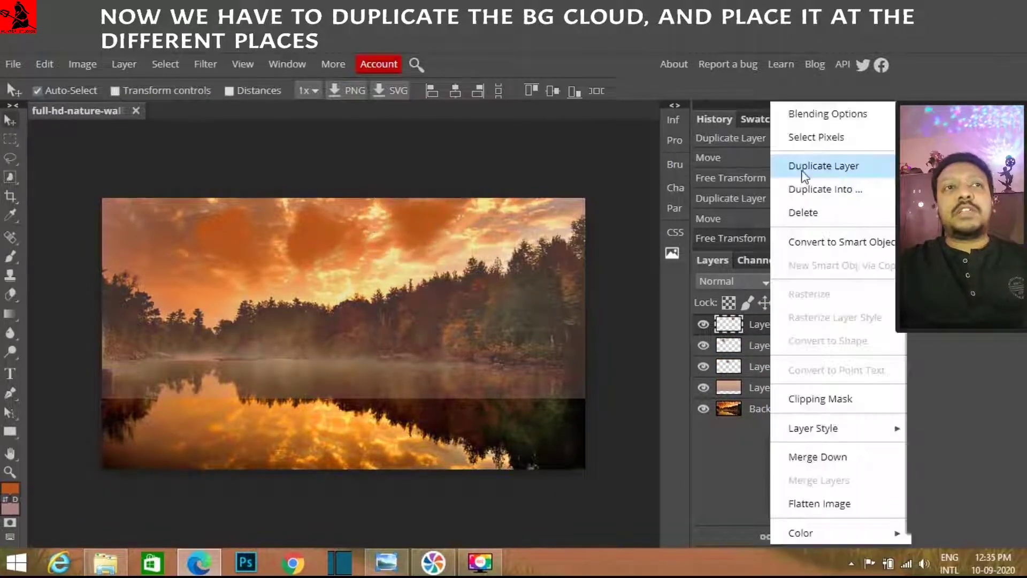
pyautogui.click(801, 165)
pyautogui.hotkey('ctrl', 't')
pyautogui.press('Return')
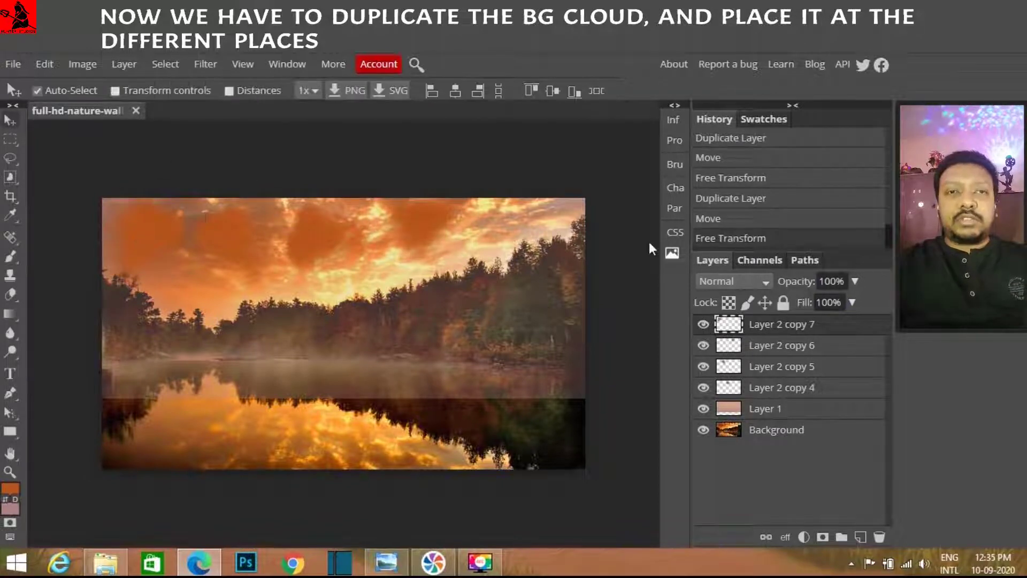
# Pick light yellow, add a new layer, hide the clouds, and set Lasso feather to 30 px.
pyautogui.moveTo(703, 408); pyautogui.dragTo(703, 324)
pyautogui.hotkey('ctrl', 'shift', 'n')
pyautogui.click(10, 507)
pyautogui.click(366, 509)
pyautogui.press('l')
pyautogui.click(176, 90)
pyautogui.write('30')
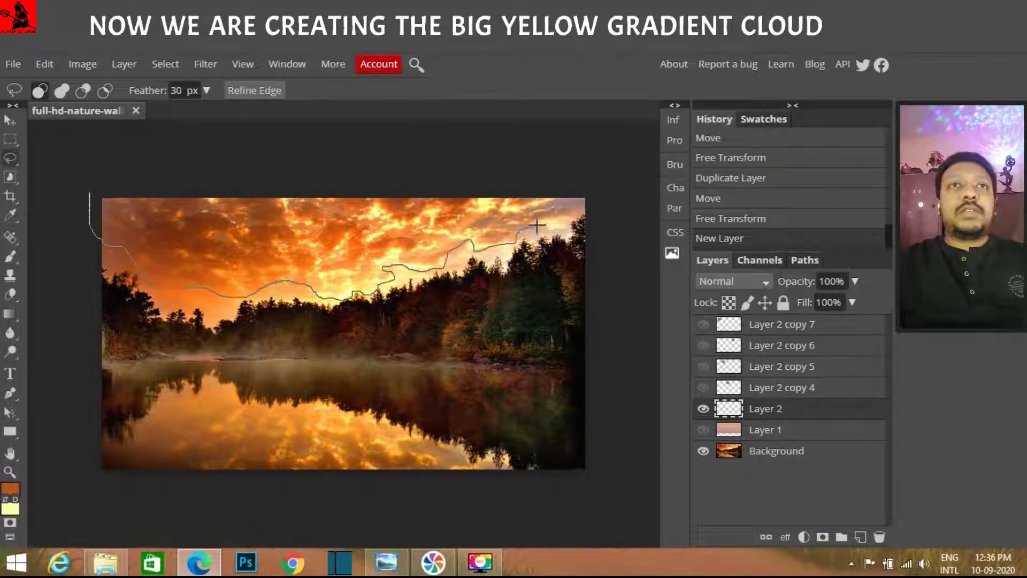
# Lasso the upper sky and fill it with an orange-to-yellow gradient, then deselect.
pyautogui.moveTo(88, 191); pyautogui.dragTo(92, 181)
pyautogui.press('g')
pyautogui.moveTo(225, 299); pyautogui.dragTo(481, 251)
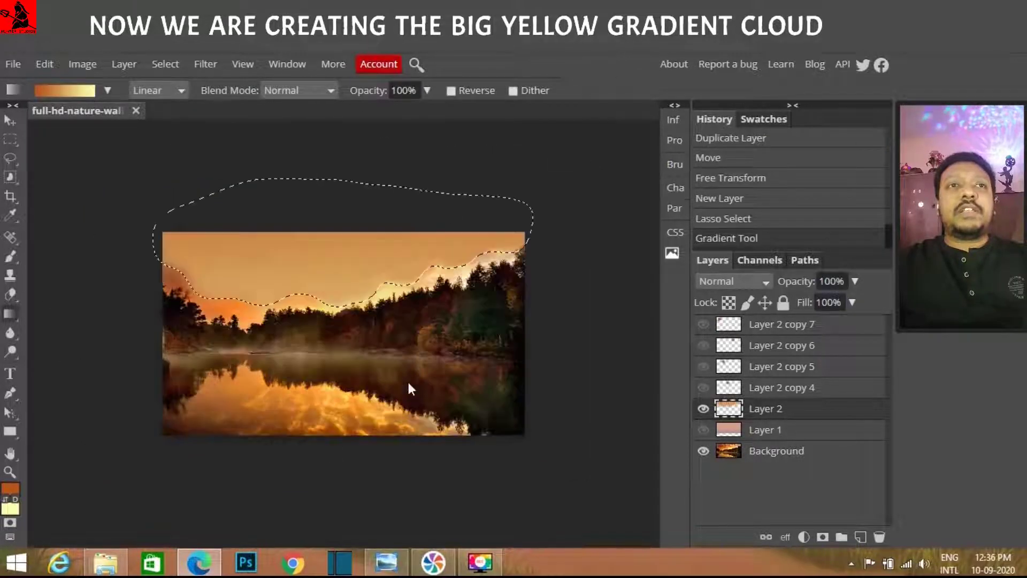
pyautogui.moveTo(342, 101)
pyautogui.mouseDown()
pyautogui.moveTo(380, 150)
pyautogui.moveTo(368, 418)
pyautogui.moveTo(380, 394)
pyautogui.mouseUp()
pyautogui.click(703, 451)
pyautogui.hotkey('ctrl', 'd')
pyautogui.moveTo(703, 429); pyautogui.dragTo(705, 326)
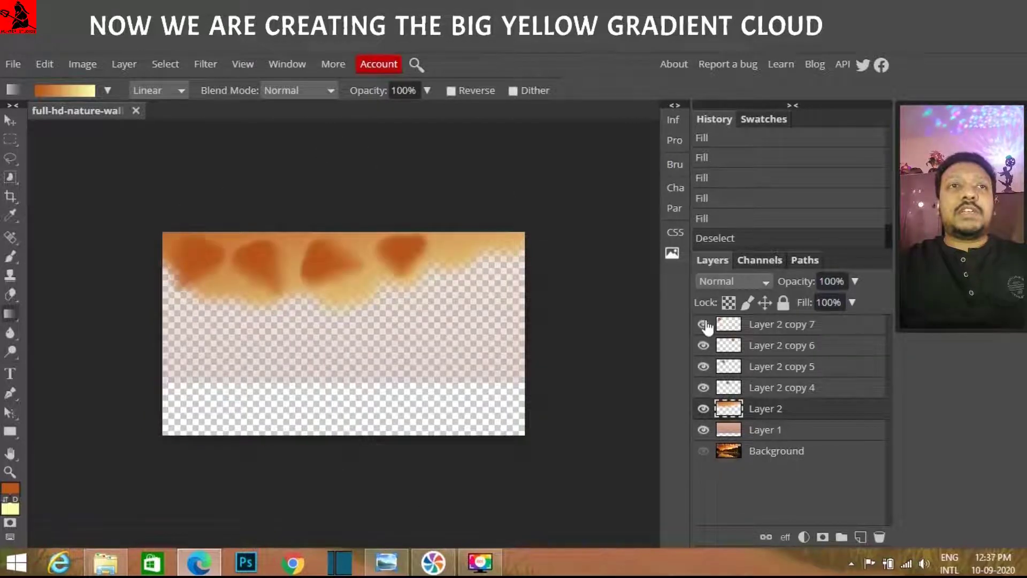
# Give the big cloud layer an Outer Glow layer style.
pyautogui.doubleClick(712, 410)
pyautogui.click(658, 417)
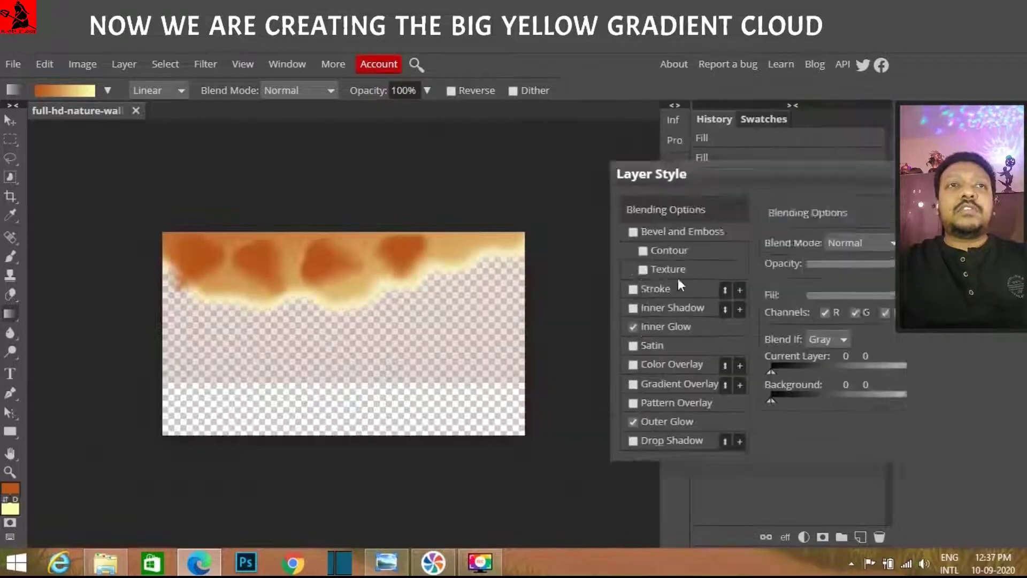
pyautogui.press('Return')
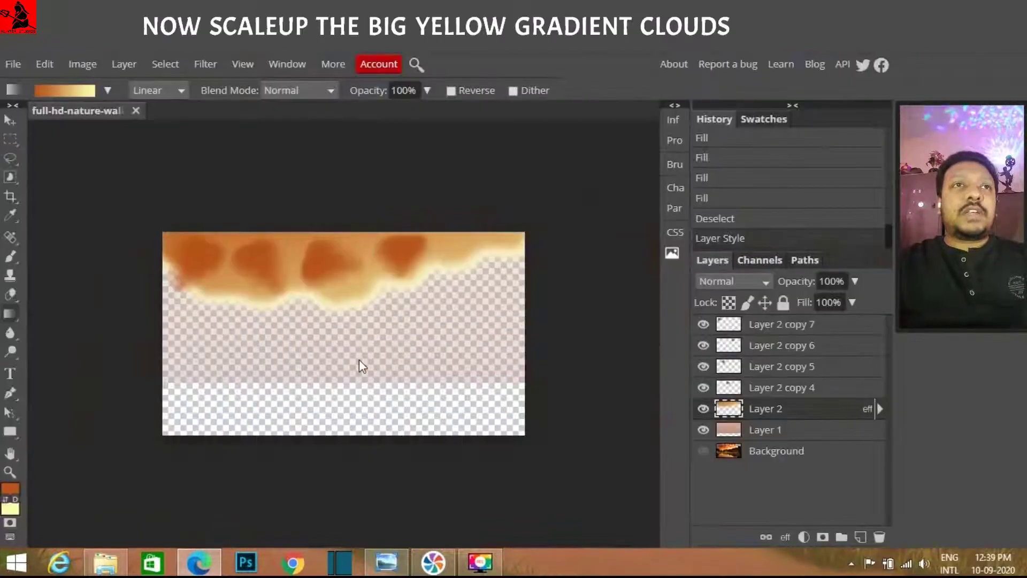
# Scale up each of the three small cloud copies with Free Transform.
pyautogui.scroll(3, 358, 360)
pyautogui.press('v')
pyautogui.click(116, 91)
pyautogui.press('Return')
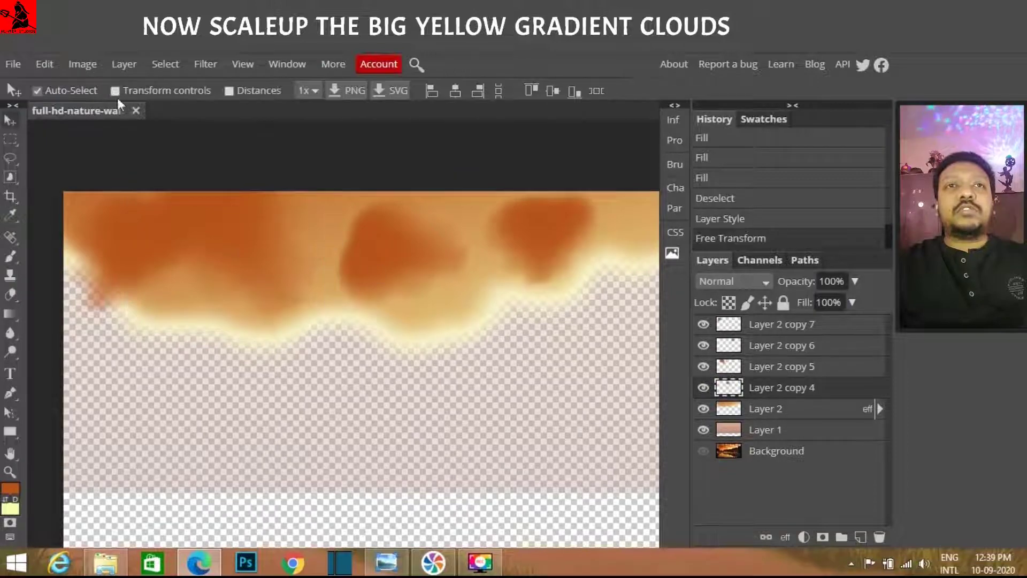
pyautogui.click(447, 291)
pyautogui.hotkey('ctrl', 't')
pyautogui.press('Return')
pyautogui.moveTo(547, 293); pyautogui.dragTo(547, 408)
pyautogui.click(546, 348)
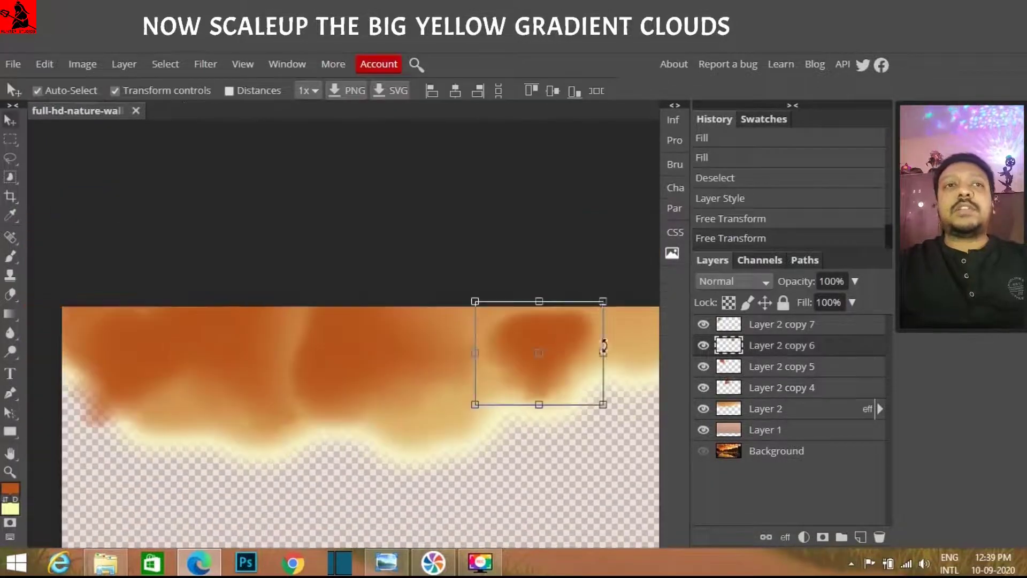
pyautogui.hotkey('ctrl', 't')
pyautogui.moveTo(508, 333); pyautogui.dragTo(563, 335)
pyautogui.press('Return')
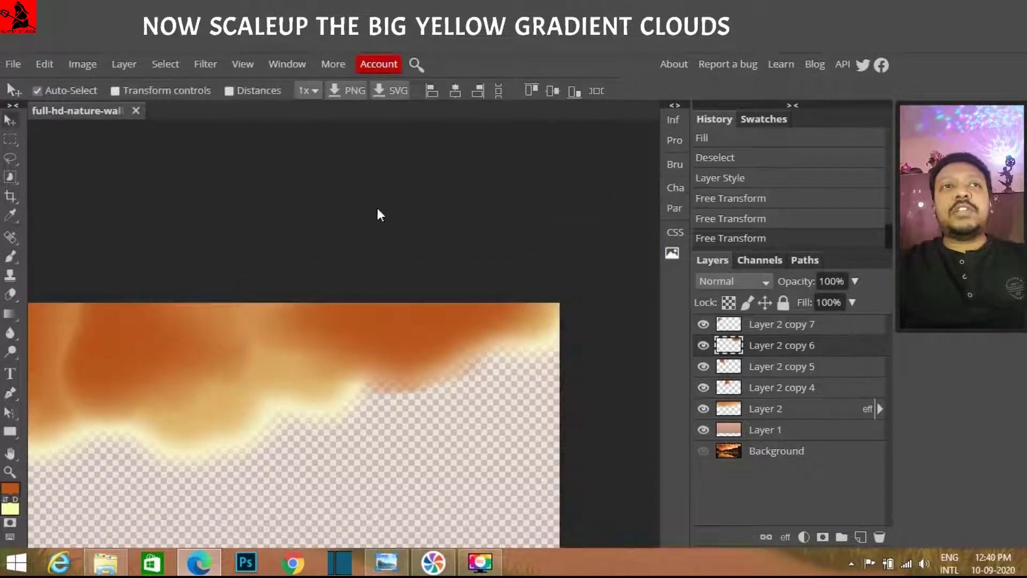
# Show the background layer and adjust Layer 1's opacity.
pyautogui.scroll(-3, 377, 208)
pyautogui.click(703, 450)
pyautogui.click(765, 429)
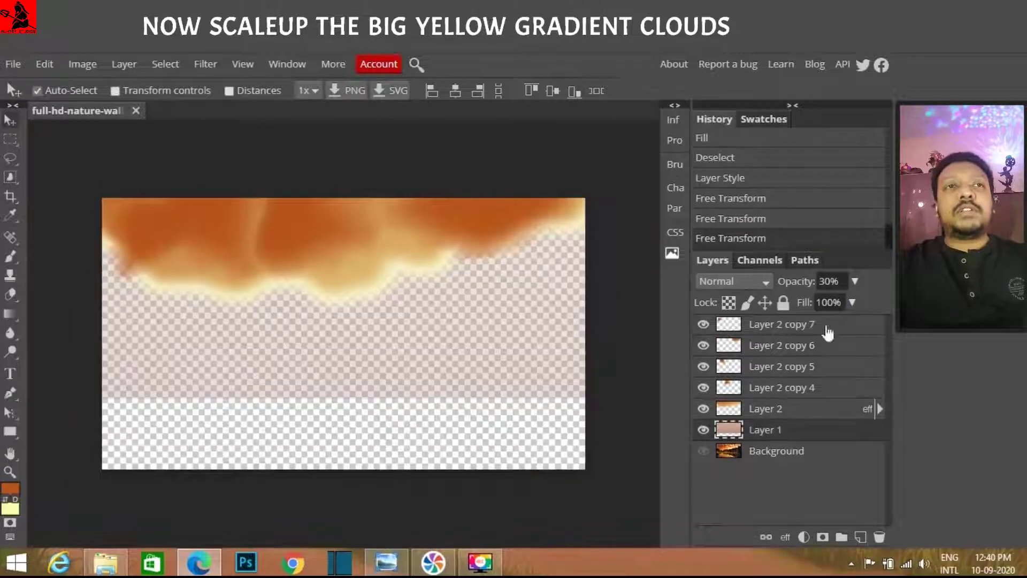
pyautogui.moveTo(852, 302); pyautogui.dragTo(856, 302)
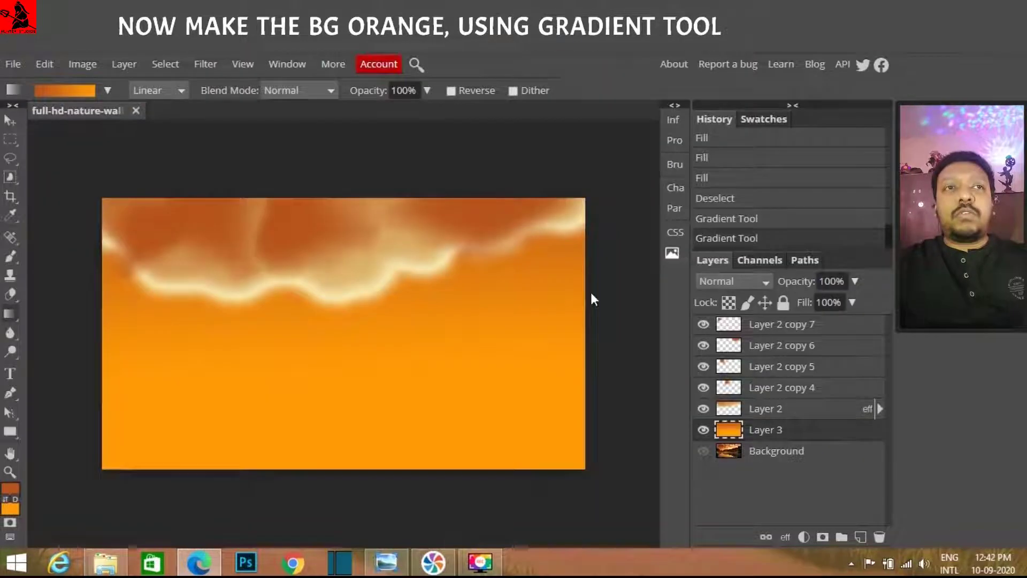
# Switch back to the nature photo background and pick a dark green fill colour.
pyautogui.click(703, 451)
pyautogui.click(703, 429)
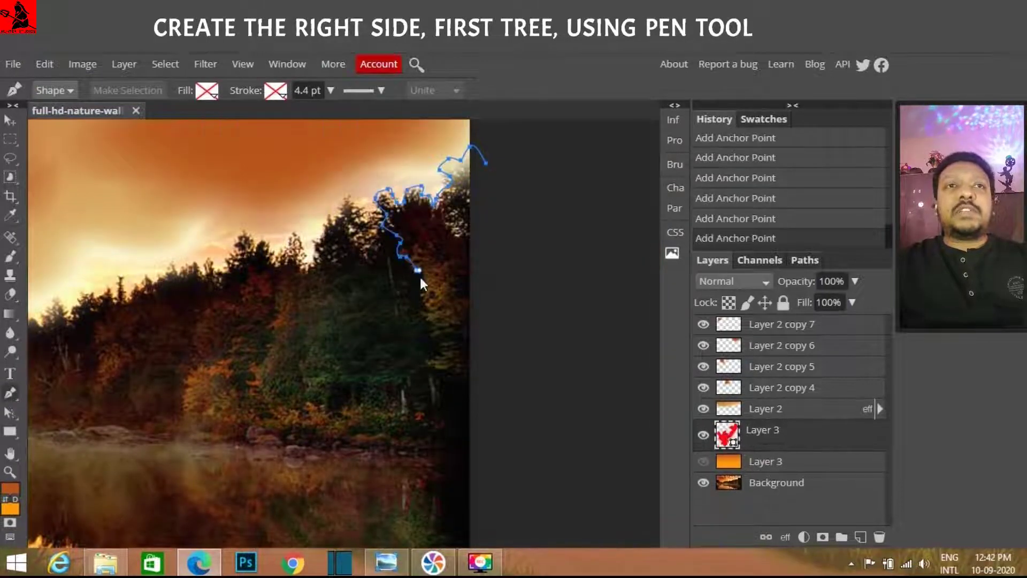
pyautogui.click(10, 488)
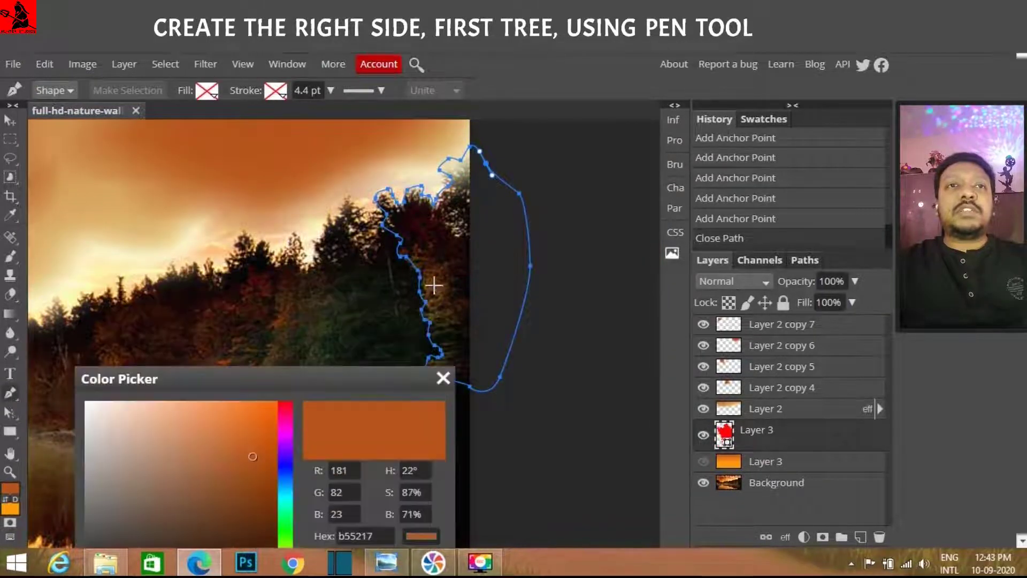
pyautogui.moveTo(214, 376); pyautogui.dragTo(635, 225)
pyautogui.click(702, 353)
# Close the right-side tree's pen outline and convert it into a selection.
pyautogui.click(804, 426)
pyautogui.rightClick(471, 246)
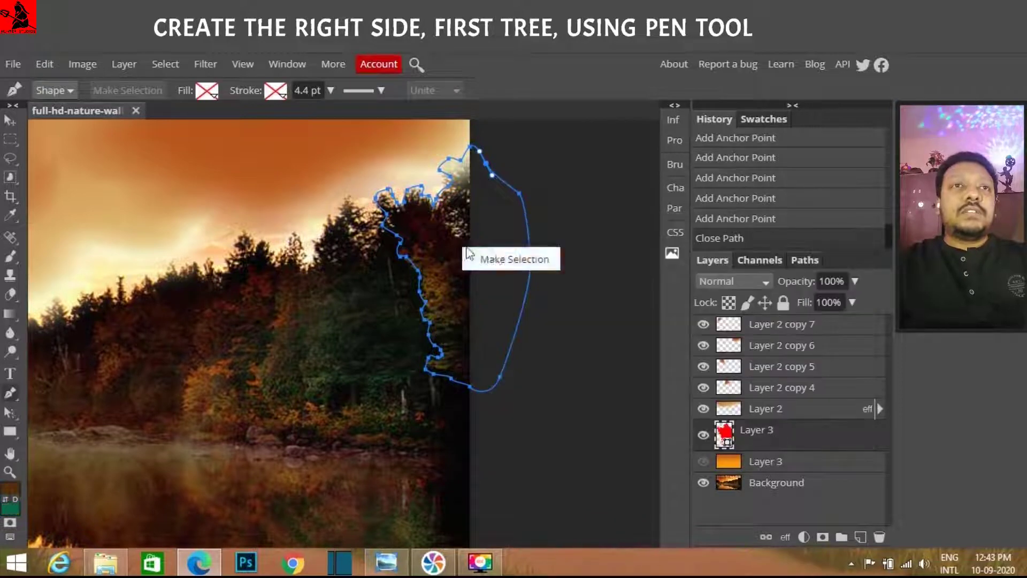
pyautogui.click(515, 259)
pyautogui.click(187, 260)
pyautogui.click(287, 64)
pyautogui.click(306, 465)
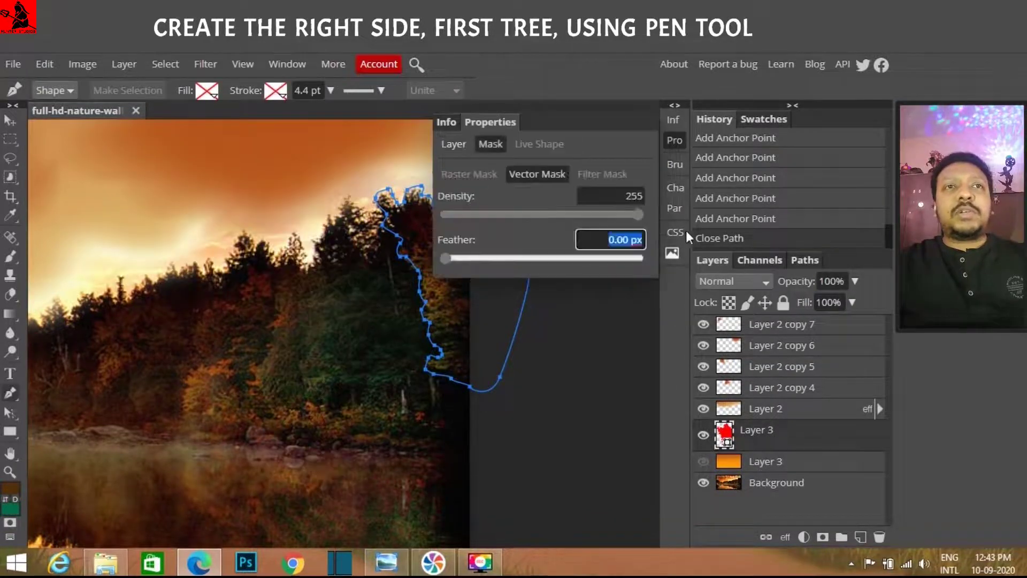
pyautogui.write('1')
pyautogui.click(188, 259)
# Fill the tree selection with a green gradient on a new layer and delete the temporary red shape.
pyautogui.click(860, 536)
pyautogui.press('g')
pyautogui.moveTo(428, 176)
pyautogui.mouseDown()
pyautogui.moveTo(454, 261)
pyautogui.moveTo(249, 246)
pyautogui.mouseUp()
pyautogui.hotkey('ctrl', 'd')
pyautogui.moveTo(756, 451); pyautogui.dragTo(879, 536)
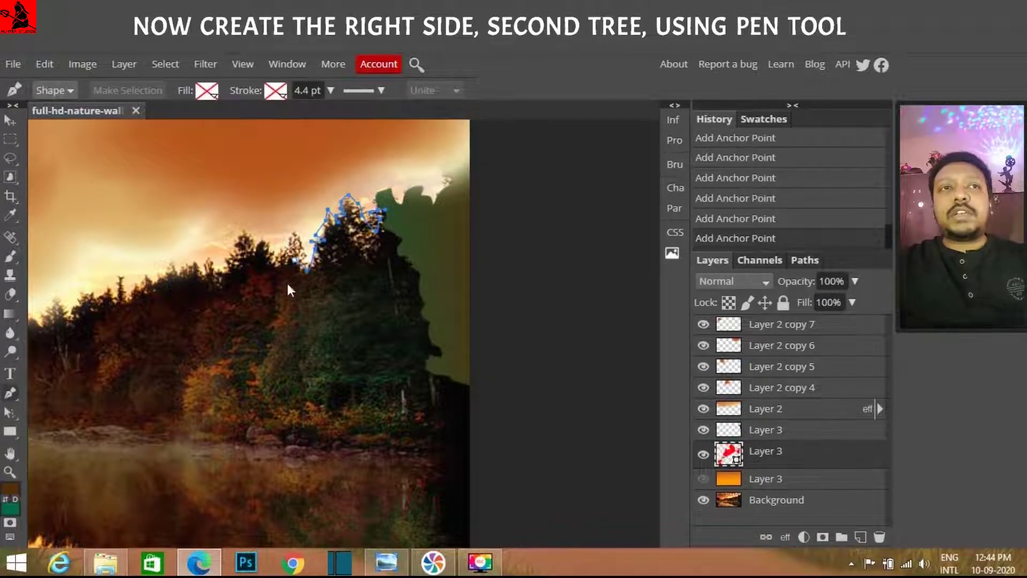
# Trace the second tree's outline down the right side with the Pen tool.
pyautogui.click(287, 283)
pyautogui.click(279, 321)
pyautogui.click(278, 344)
pyautogui.click(262, 365)
pyautogui.click(258, 377)
pyautogui.click(266, 394)
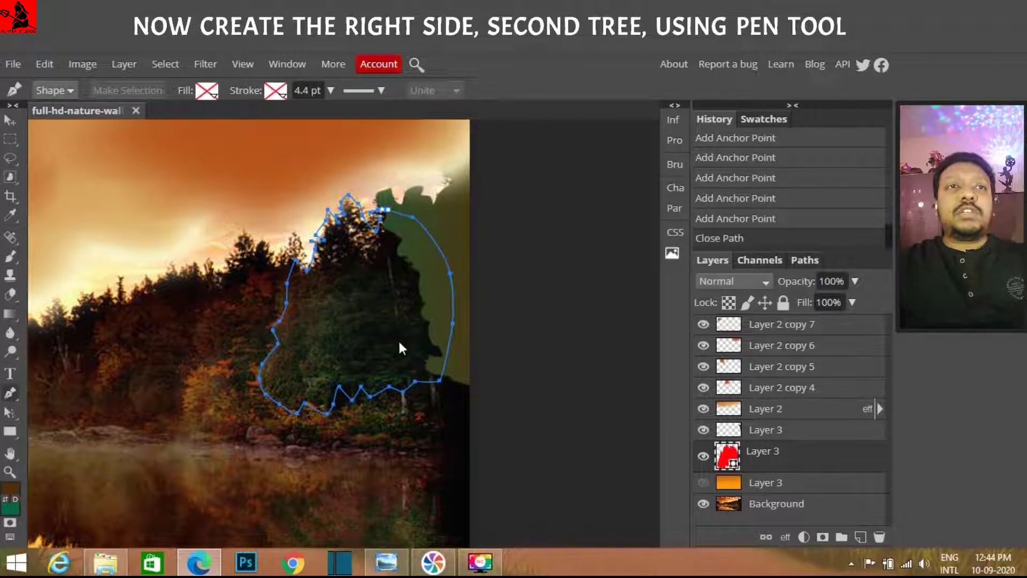
pyautogui.click(287, 64)
pyautogui.click(299, 369)
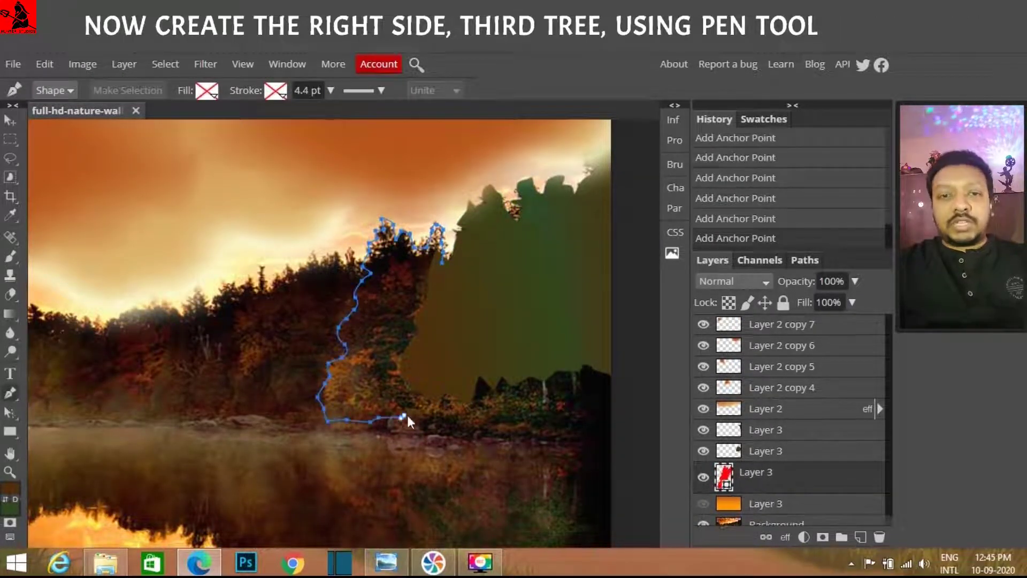
# Turn the third tree outline into a selection and fill it with a yellow-brown gradient.
pyautogui.click(674, 140)
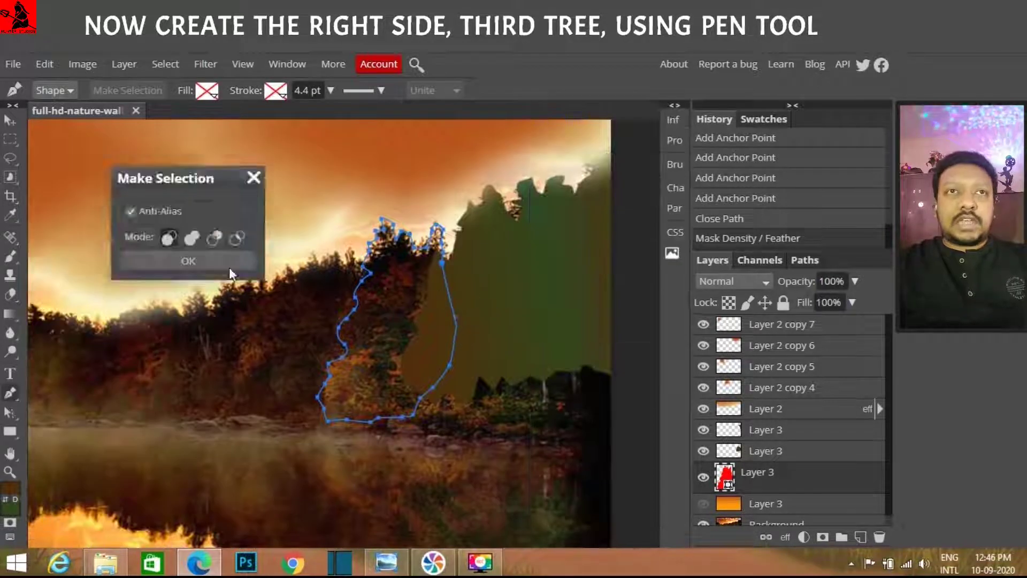
pyautogui.click(229, 267)
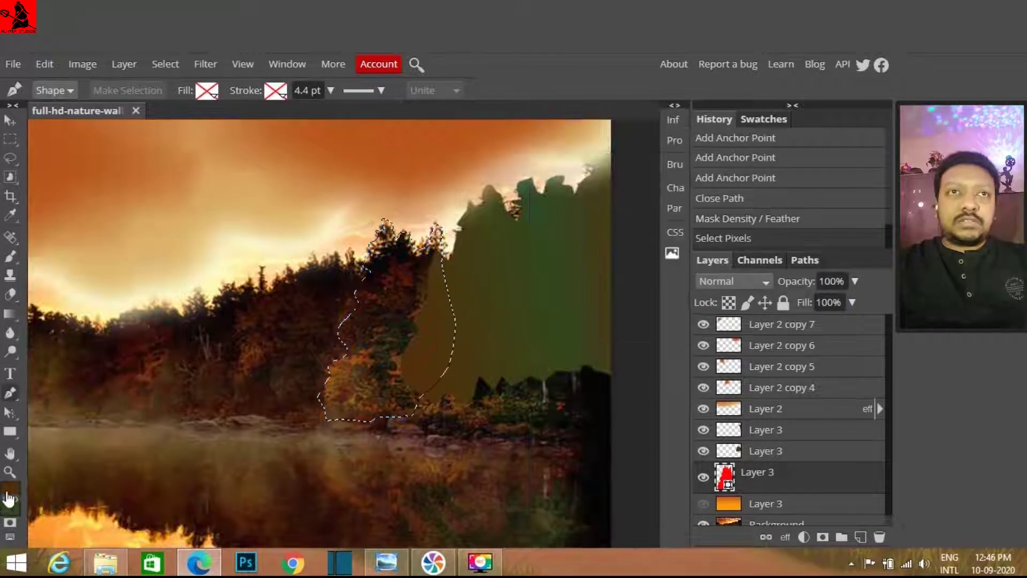
pyautogui.press('g')
pyautogui.moveTo(348, 321); pyautogui.dragTo(505, 342)
pyautogui.hotkey('ctrl', 'd')
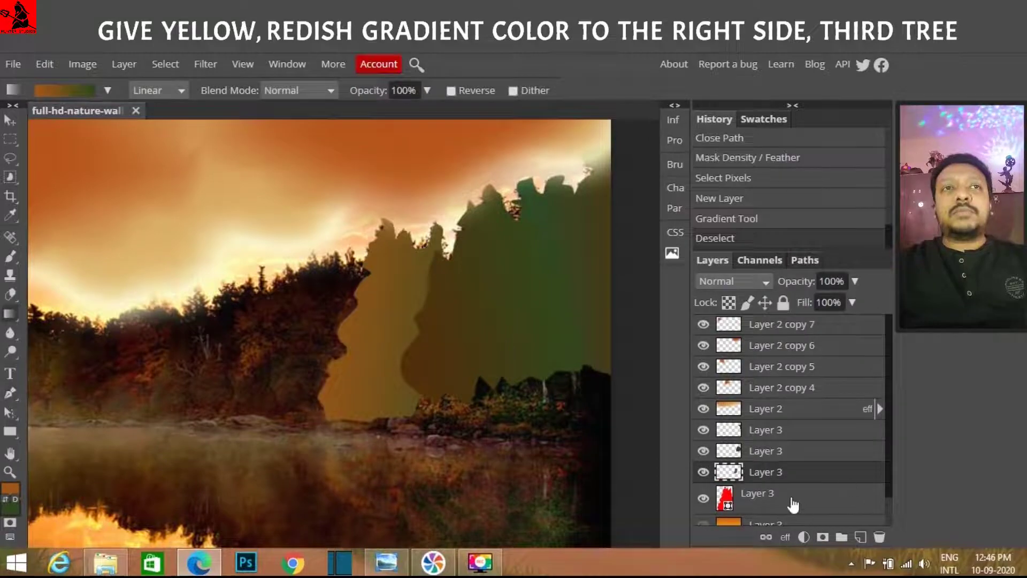
pyautogui.press('Delete')
pyautogui.click(11, 119)
# Apply the Oil Paint filter from the Filter Gallery to the tree silhouettes.
pyautogui.click(205, 64)
pyautogui.click(224, 115)
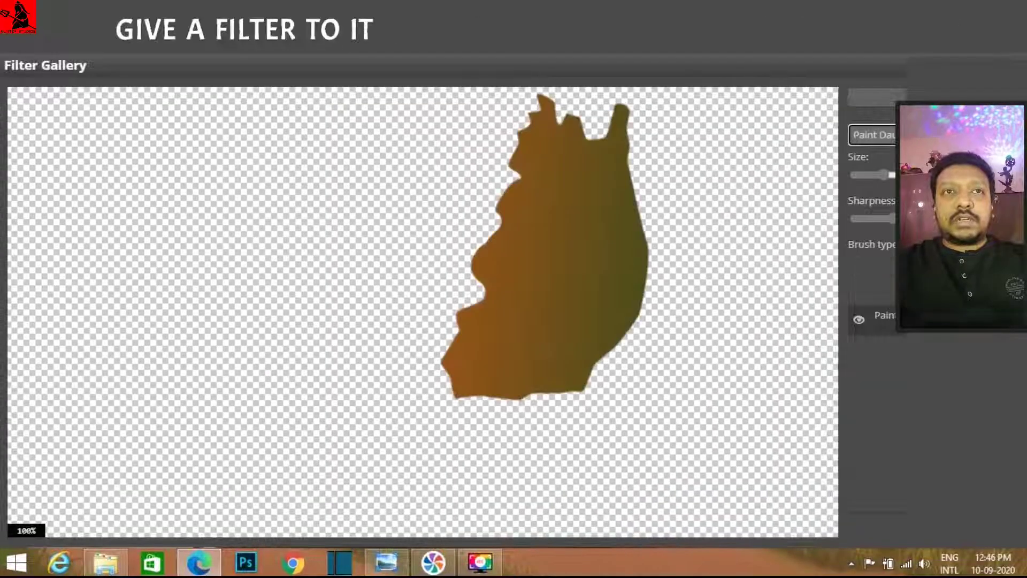
pyautogui.click(872, 135)
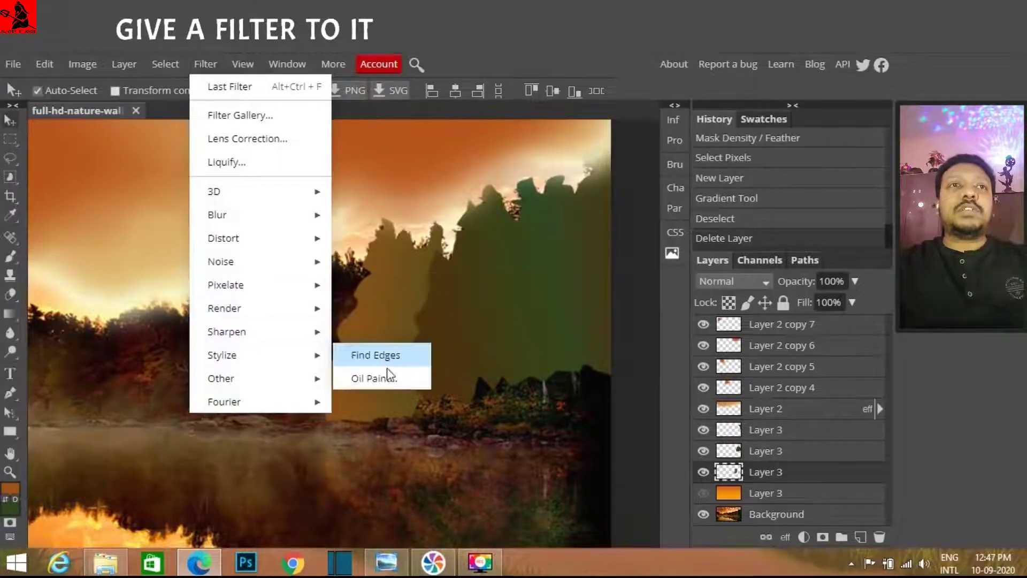
pyautogui.moveTo(222, 354)
pyautogui.click(369, 378)
pyautogui.click(842, 217)
pyautogui.click(851, 214)
# Apply Oil Paint to the remaining tree, then darken the trees with the Burn tool.
pyautogui.click(206, 64)
pyautogui.click(241, 355)
pyautogui.click(374, 355)
pyautogui.press('Return')
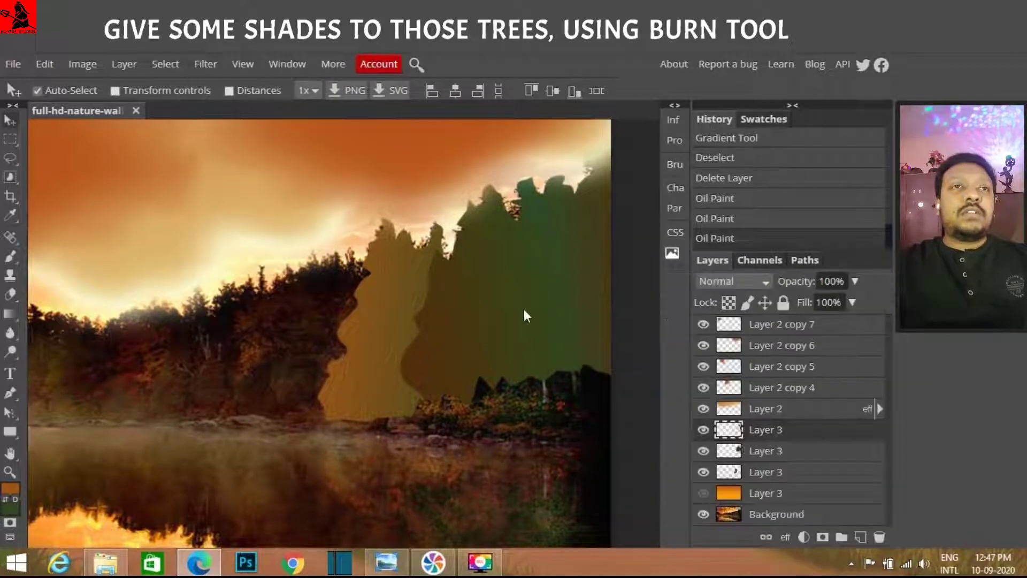
pyautogui.click(10, 352)
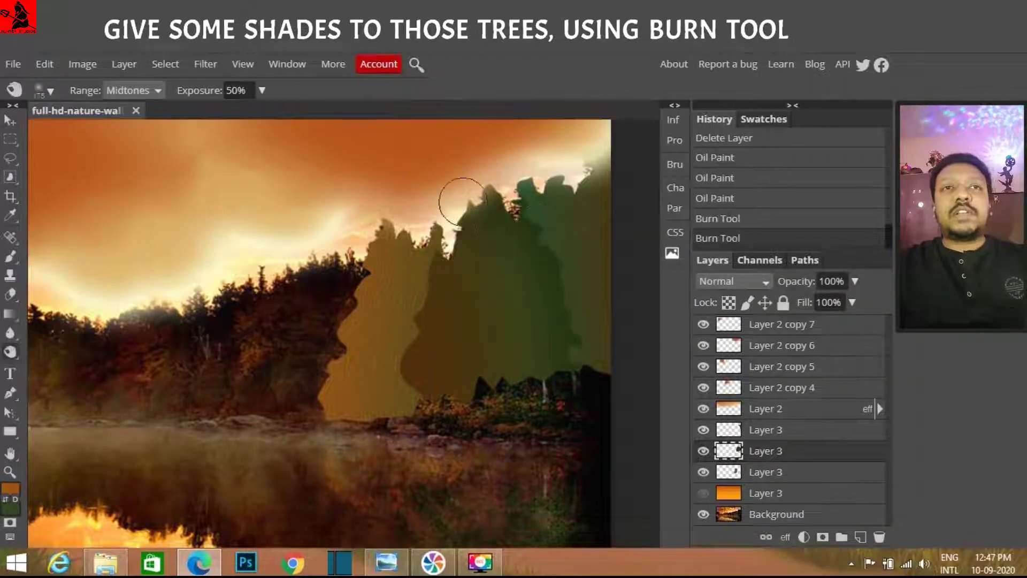
pyautogui.press('v')
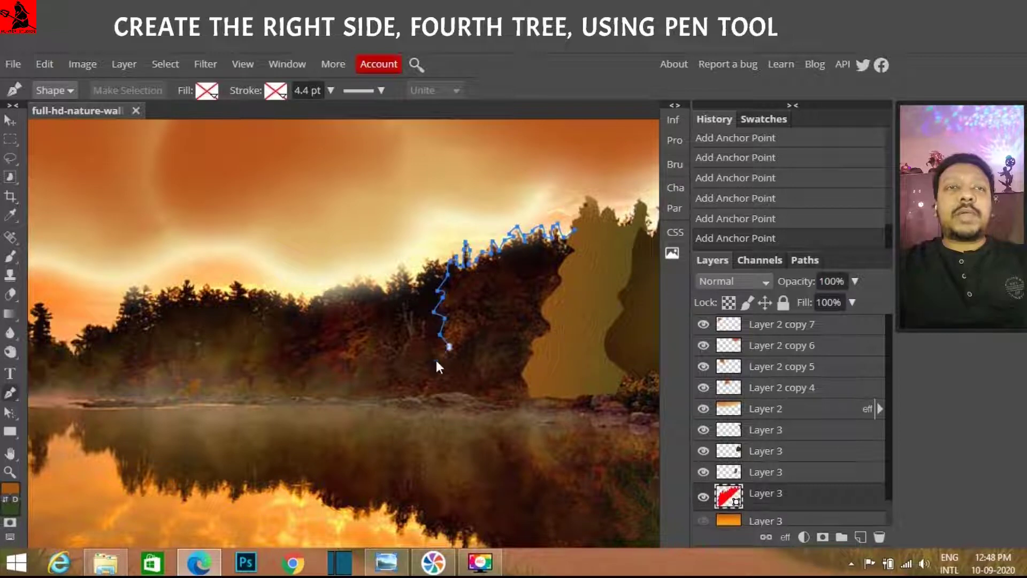
# Convert the fourth tree outline into a selection and begin outlining the fifth tree.
pyautogui.click(568, 331)
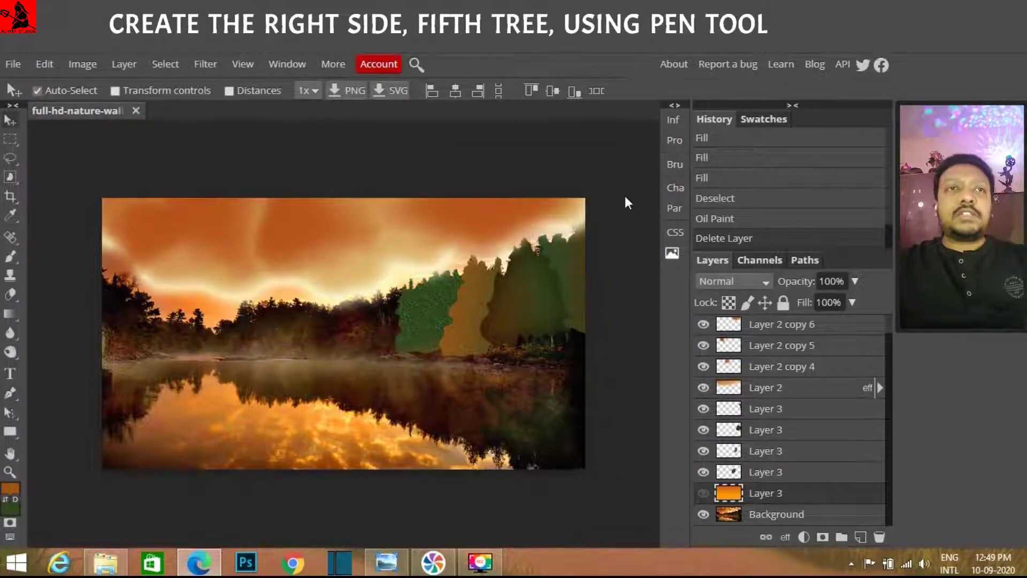
pyautogui.scroll(2, 626, 202)
pyautogui.click(10, 393)
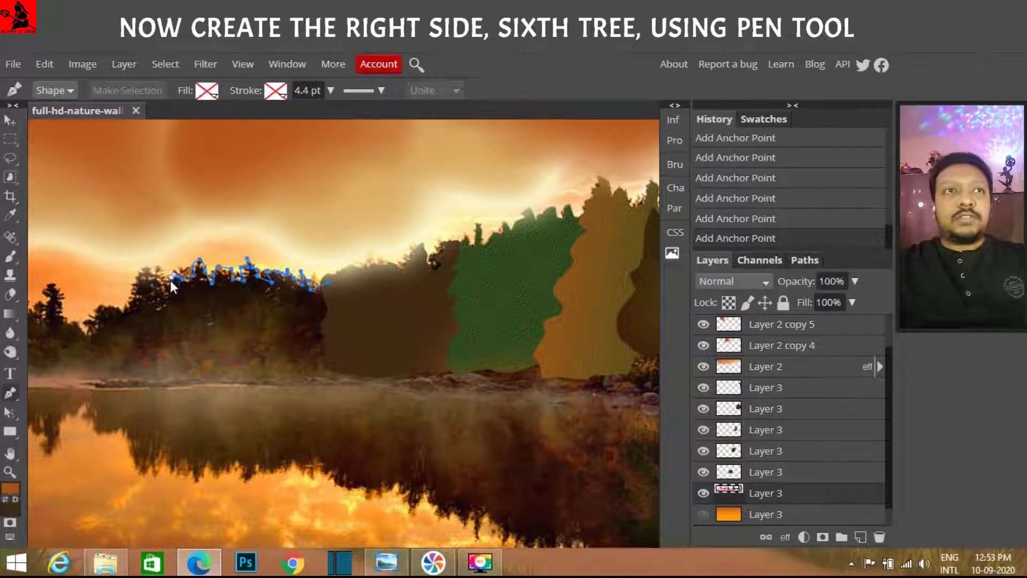
# Trace the sixth tree's outline down its left side and along the shoreline base.
pyautogui.click(124, 309)
pyautogui.click(128, 344)
pyautogui.click(147, 370)
pyautogui.click(209, 376)
pyautogui.click(311, 377)
pyautogui.click(344, 376)
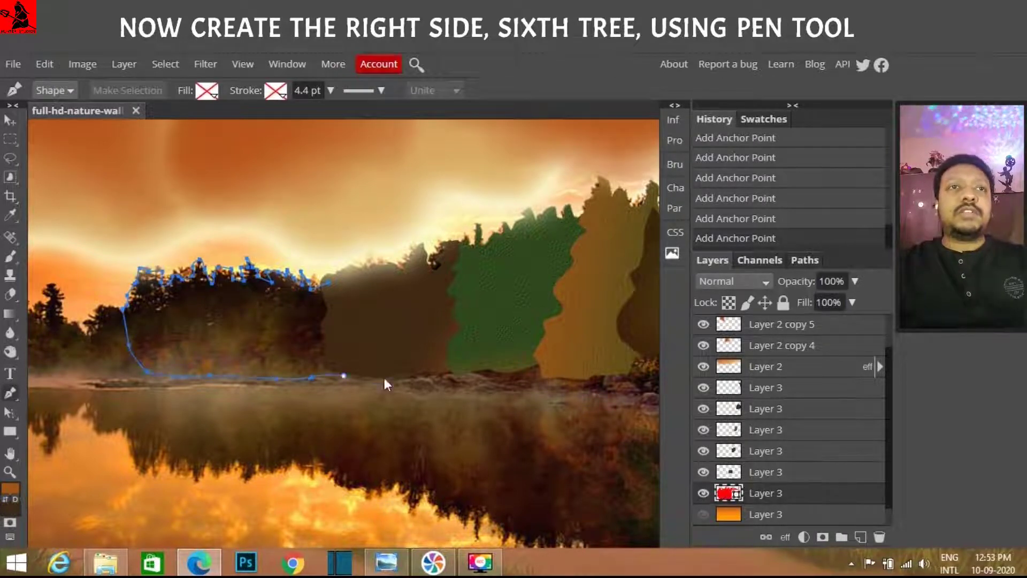
# Pick the sixth tree's fill colour (614118) and show the path's density and feather settings.
pyautogui.click(10, 487)
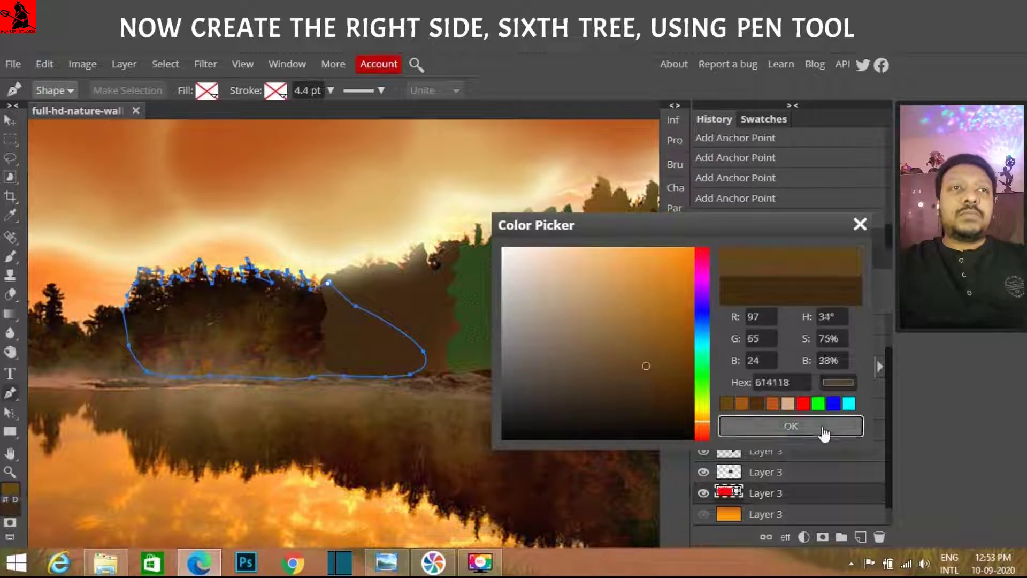
pyautogui.click(665, 346)
pyautogui.click(790, 425)
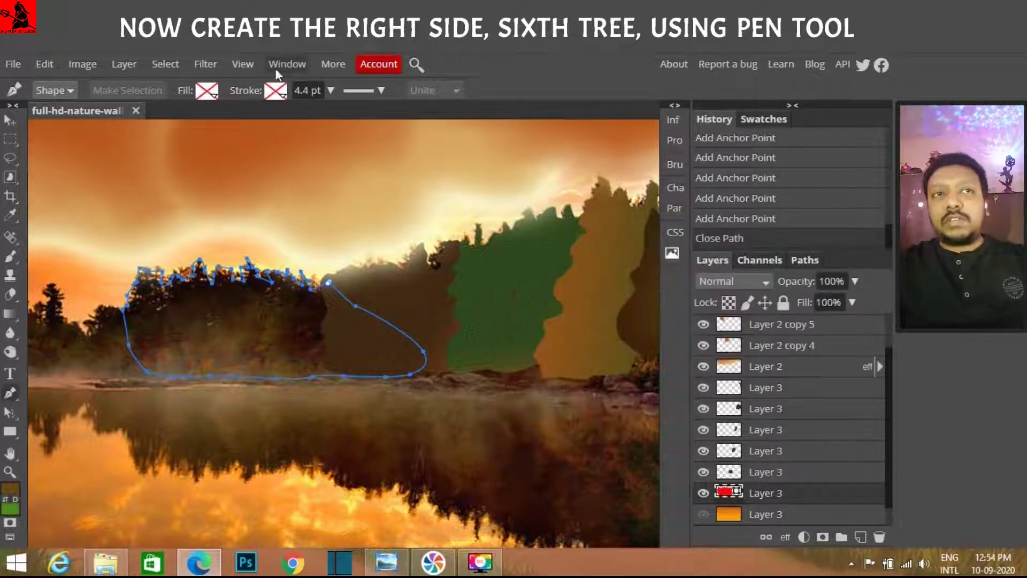
pyautogui.click(277, 70)
pyautogui.click(299, 342)
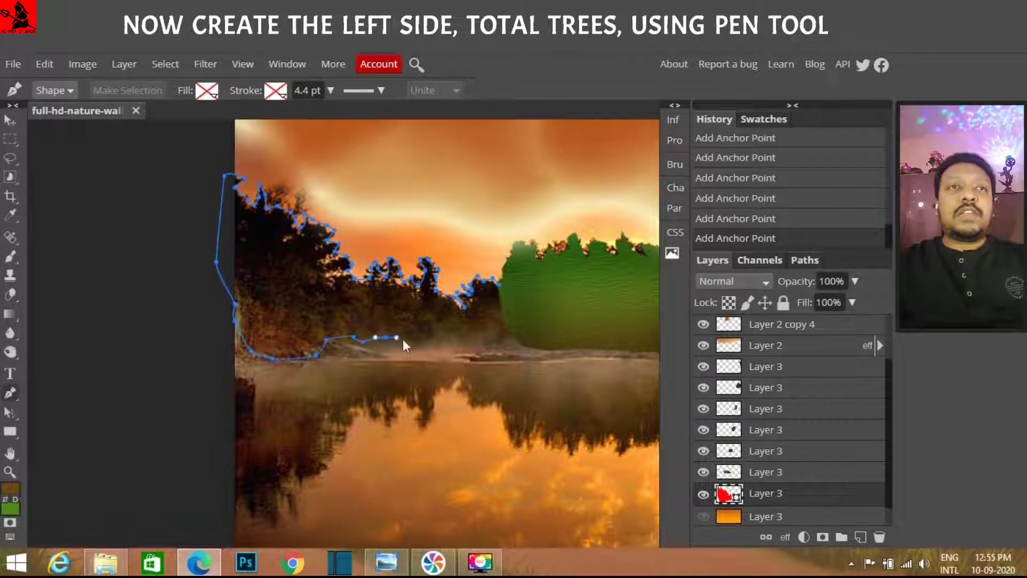
# Close the left-side tree group outline and convert it into a selection.
pyautogui.click(498, 284)
pyautogui.rightClick(9, 412)
pyautogui.click(81, 435)
pyautogui.click(352, 346)
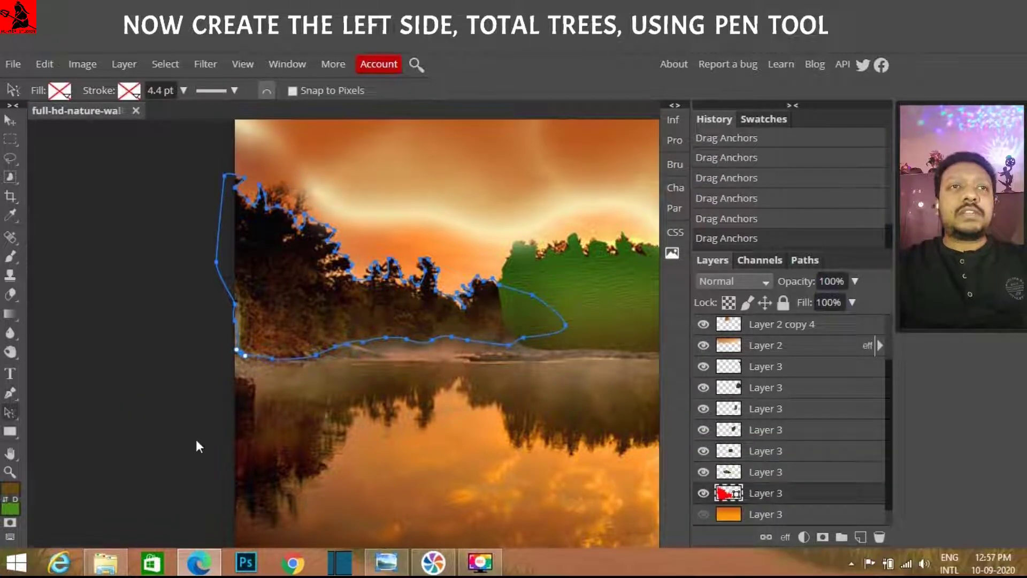
pyautogui.click(332, 64)
pyautogui.click(307, 466)
pyautogui.click(675, 141)
pyautogui.click(128, 90)
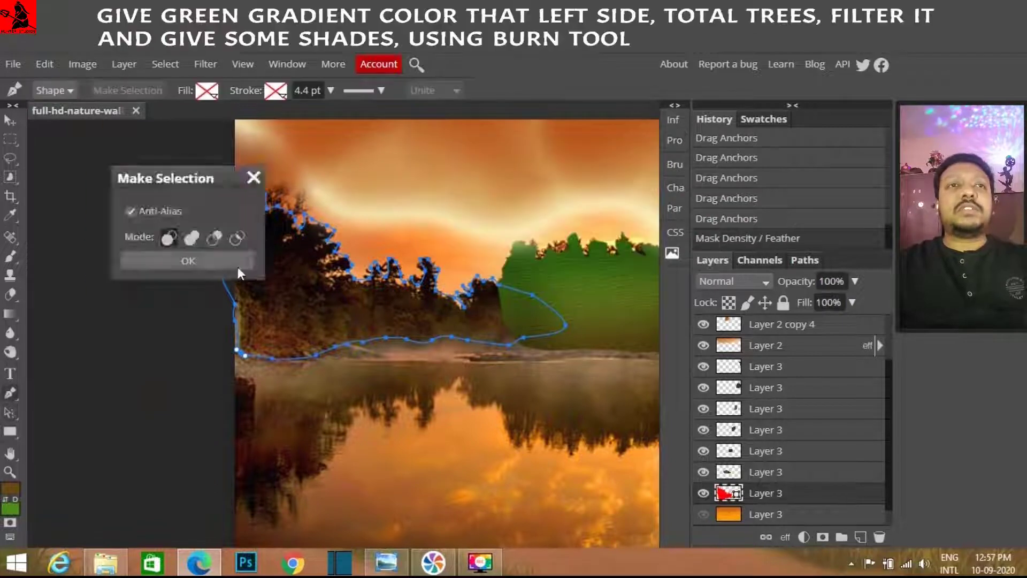
# Add a new layer and choose the green colour for its gradient fill.
pyautogui.click(188, 259)
pyautogui.click(859, 536)
pyautogui.click(10, 488)
pyautogui.click(778, 428)
# Fill the left-side trees with a green gradient, delete the bottom layer, and apply Oil Paint.
pyautogui.moveTo(180, 179); pyautogui.dragTo(470, 461)
pyautogui.hotkey('ctrl', 'd')
pyautogui.click(878, 537)
pyautogui.click(205, 63)
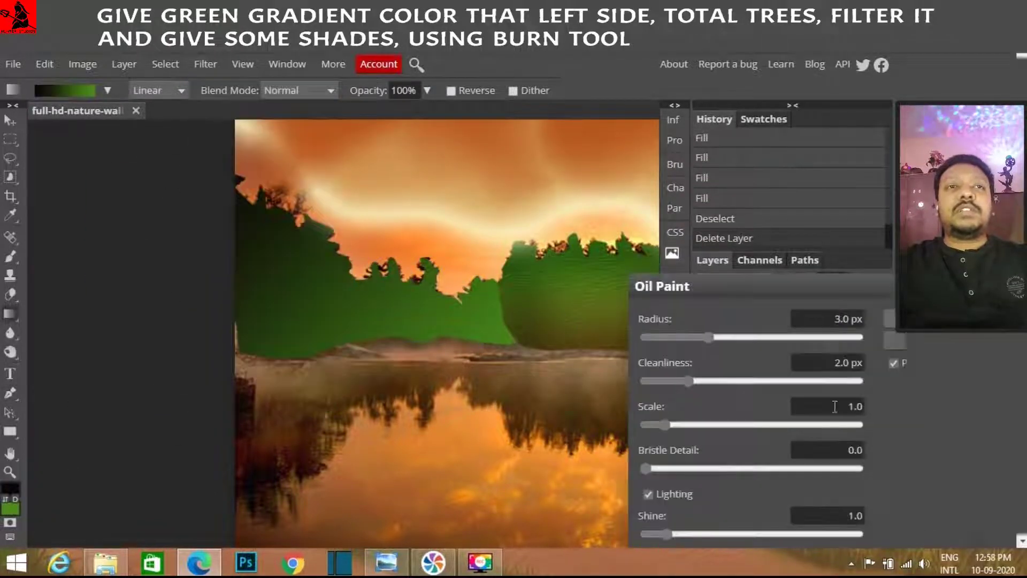
# Burn darker shading into the left, middle and top areas of the trees.
pyautogui.click(11, 352)
pyautogui.moveTo(472, 283); pyautogui.dragTo(513, 343)
pyautogui.moveTo(240, 321); pyautogui.dragTo(513, 347)
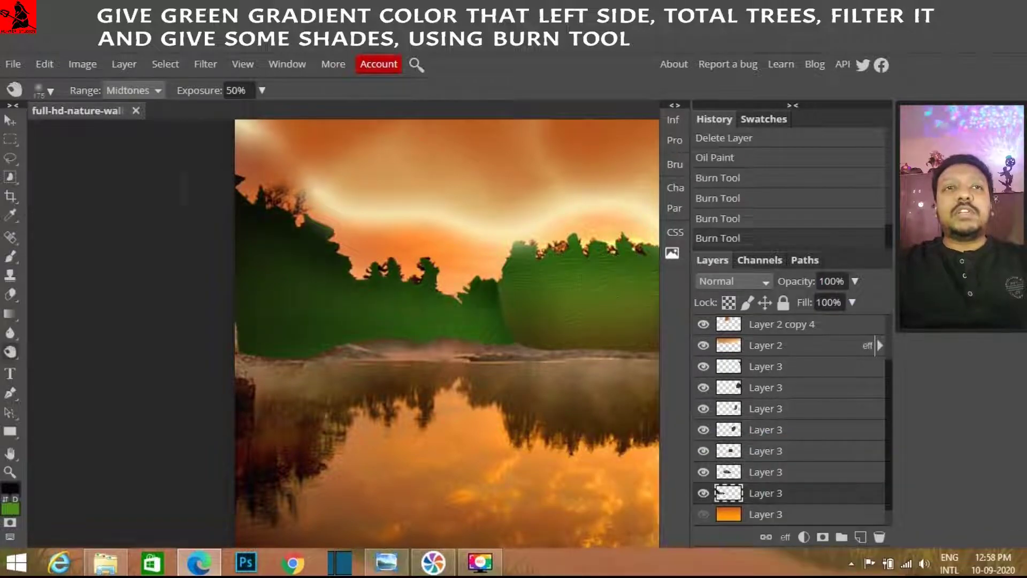
pyautogui.moveTo(304, 299); pyautogui.dragTo(401, 320)
pyautogui.moveTo(401, 289); pyautogui.dragTo(497, 310)
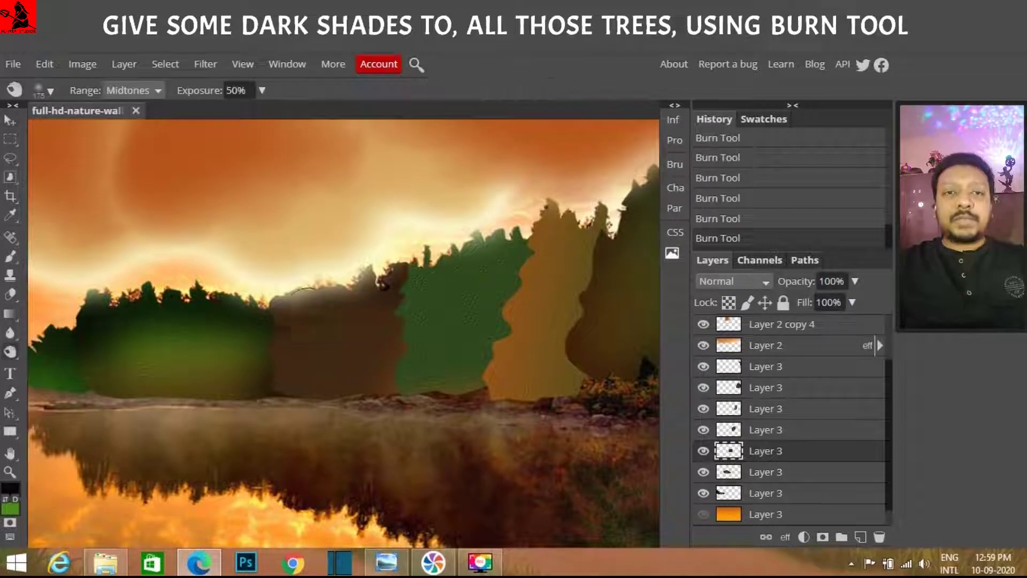
pyautogui.moveTo(427, 251); pyautogui.dragTo(494, 235)
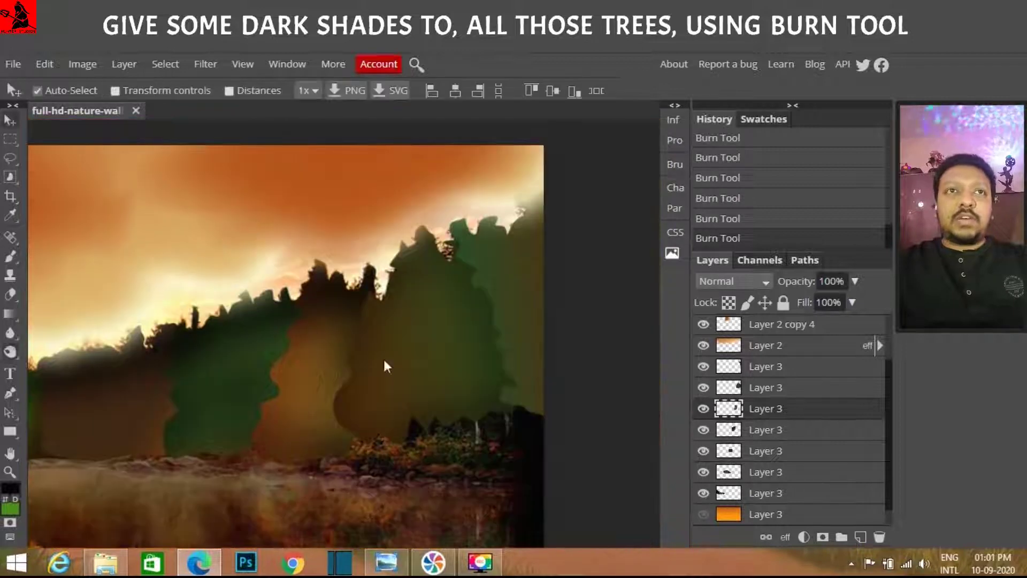
# Move the tree layer up one place, fit the picture on screen, and show the orange layer.
pyautogui.click(765, 366)
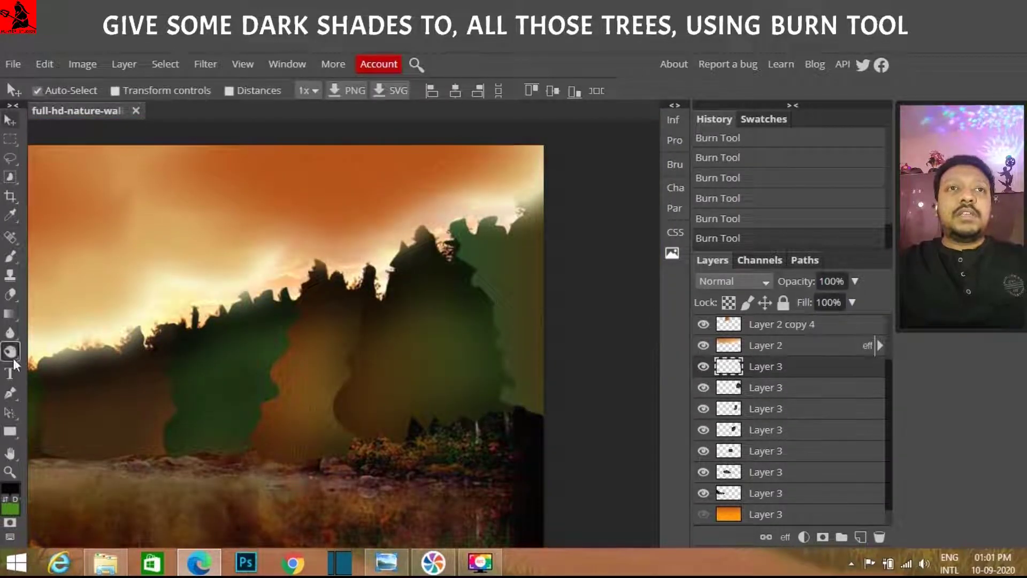
pyautogui.hotkey('ctrl', '0')
pyautogui.click(704, 514)
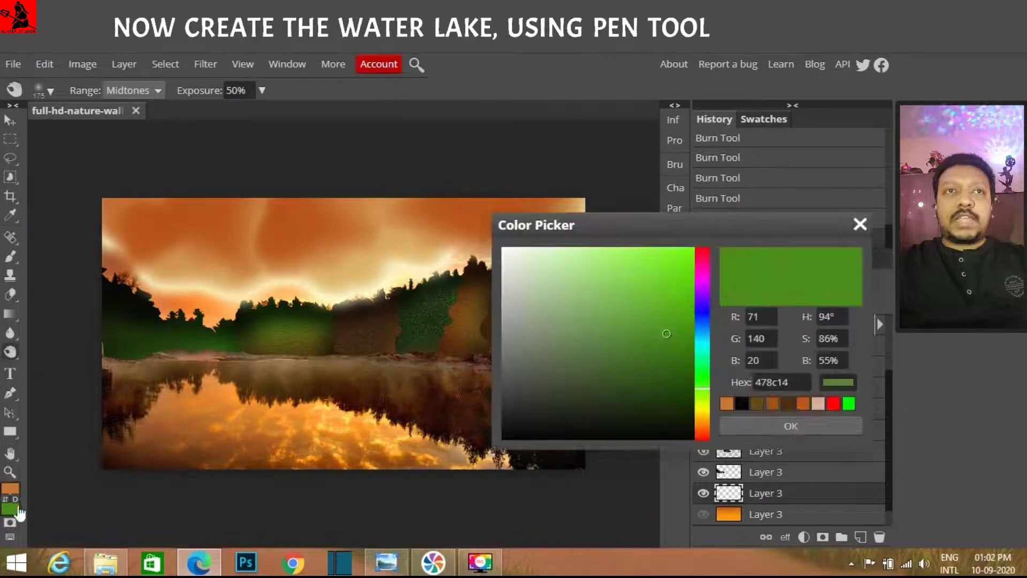
# Trace a closed water outline along the shoreline down to the bottom-left corner.
pyautogui.click(134, 349)
pyautogui.moveTo(211, 343); pyautogui.dragTo(227, 343)
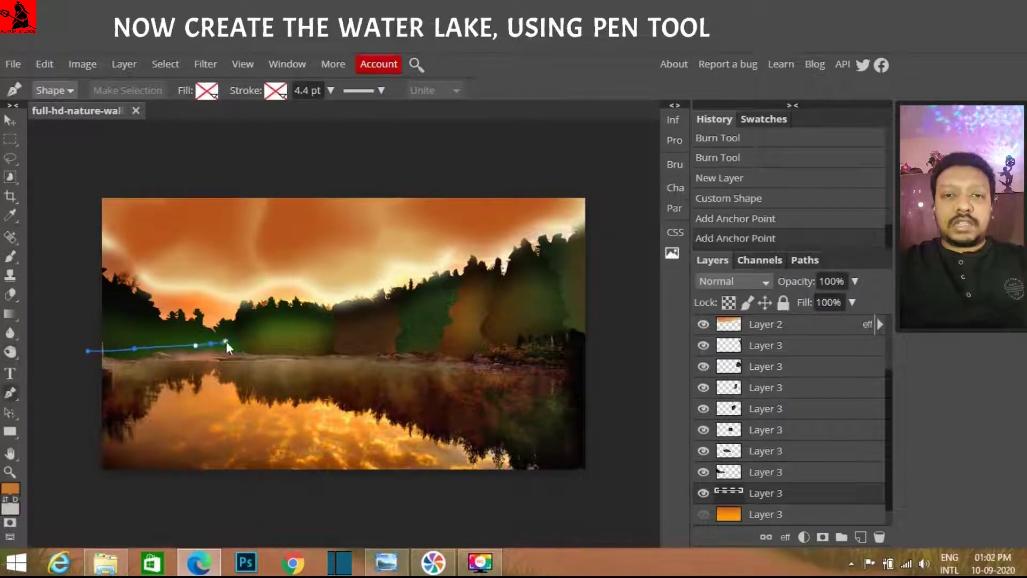
pyautogui.hotkey('ctrl', 'z')
pyautogui.hotkey('ctrl', 'z')
pyautogui.hotkey('ctrl', 'z')
pyautogui.click(136, 356)
pyautogui.click(267, 357)
pyautogui.click(328, 359)
pyautogui.moveTo(382, 361); pyautogui.dragTo(393, 362)
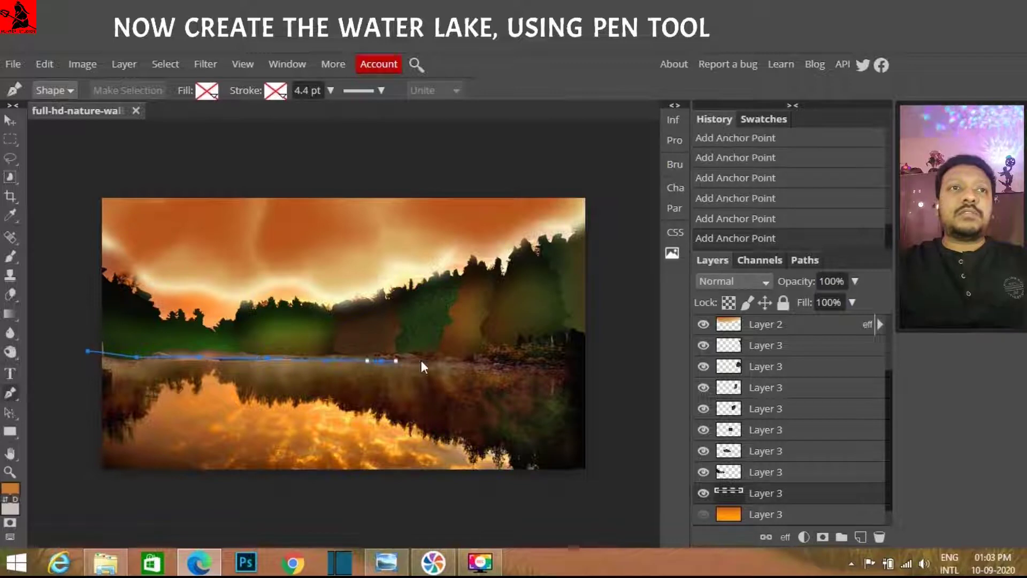
pyautogui.click(72, 509)
pyautogui.click(87, 351)
# Select the whole path, hide the orange background layer, and reorder the water layer.
pyautogui.press('a')
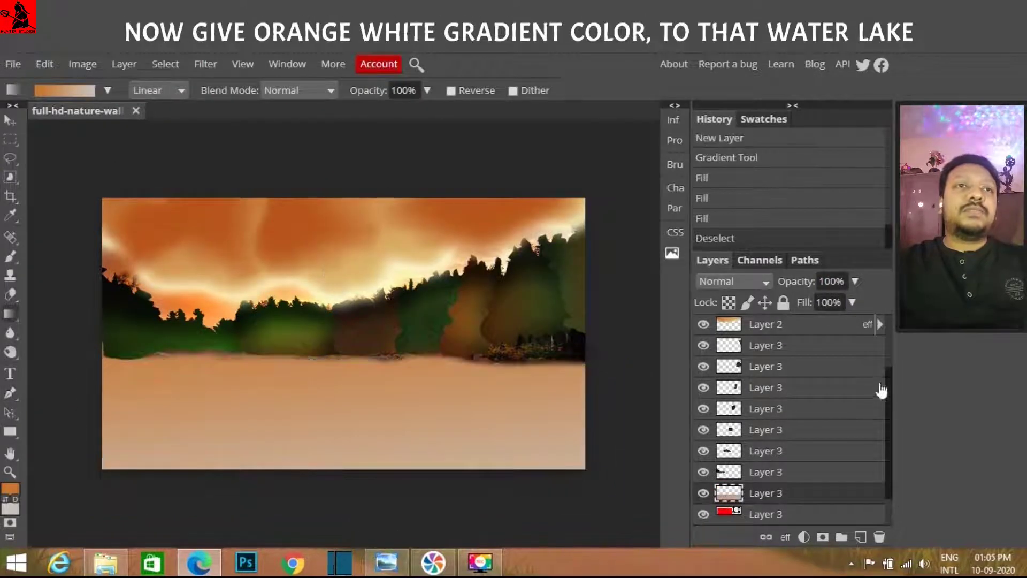
pyautogui.click(703, 492)
pyautogui.moveTo(824, 478); pyautogui.dragTo(845, 512)
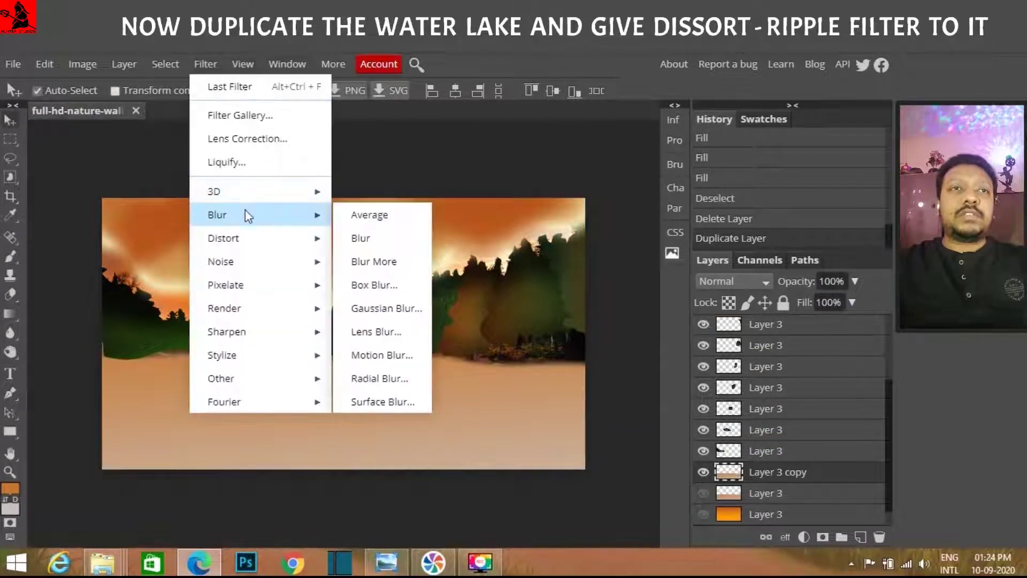
# Apply a Medium Ripple distortion to the water copy and nudge it into place.
pyautogui.moveTo(223, 237)
pyautogui.click(411, 302)
pyautogui.click(193, 300)
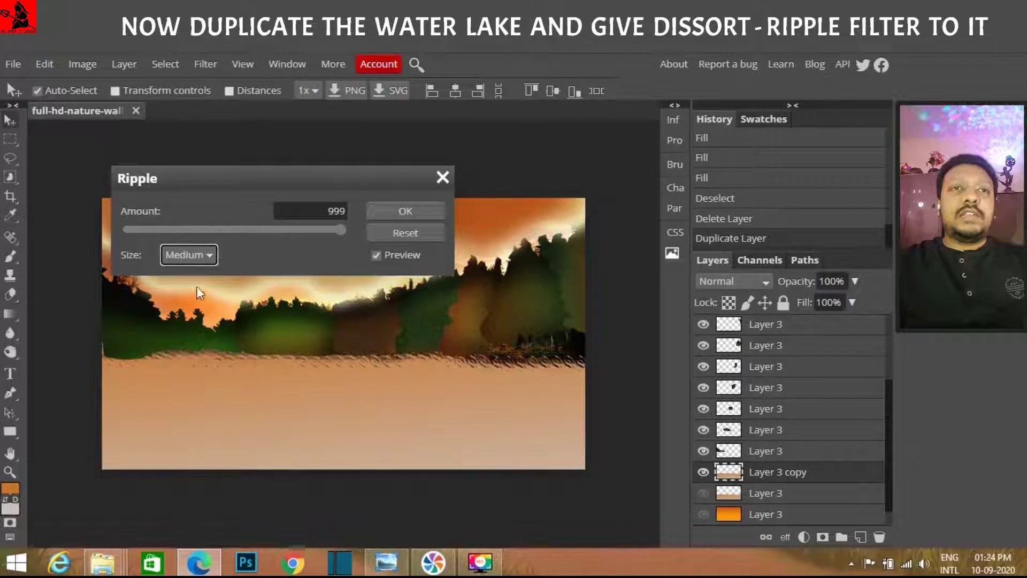
pyautogui.press('Return')
pyautogui.press('Down')
pyautogui.press('Up')
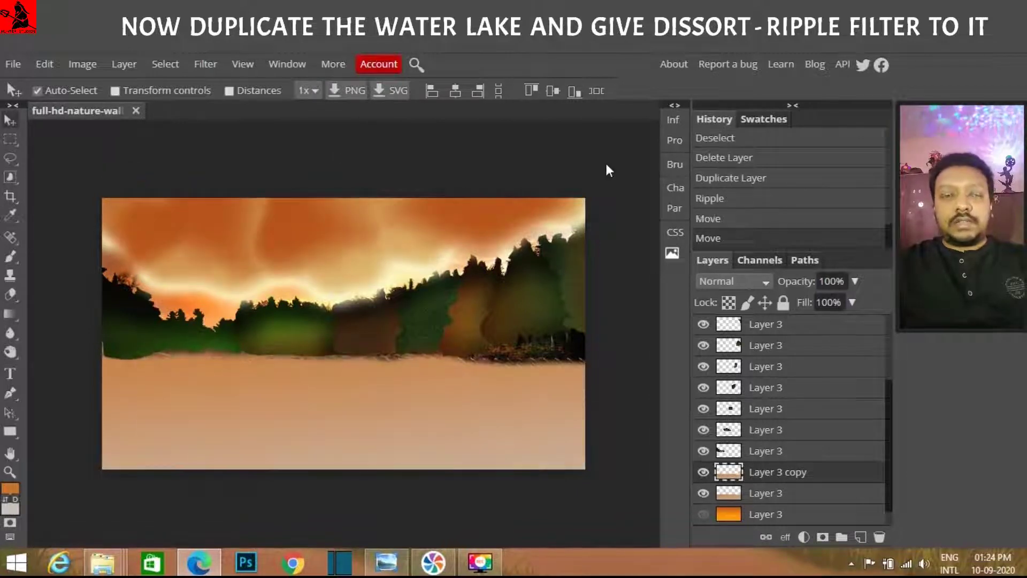
# Erase the water's edges softly and turn the orange lake-edge layer back on.
pyautogui.press('e')
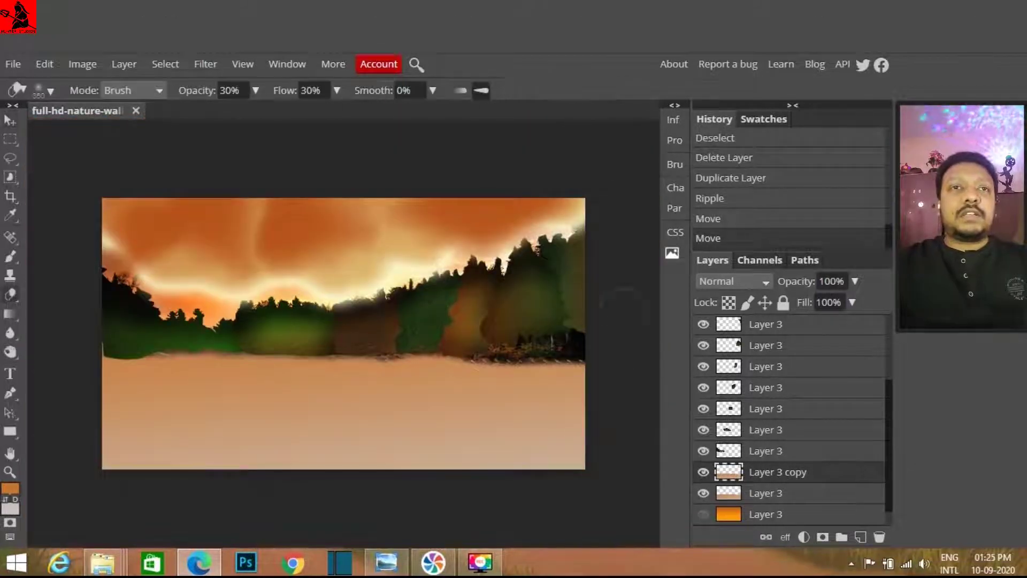
pyautogui.click(567, 337)
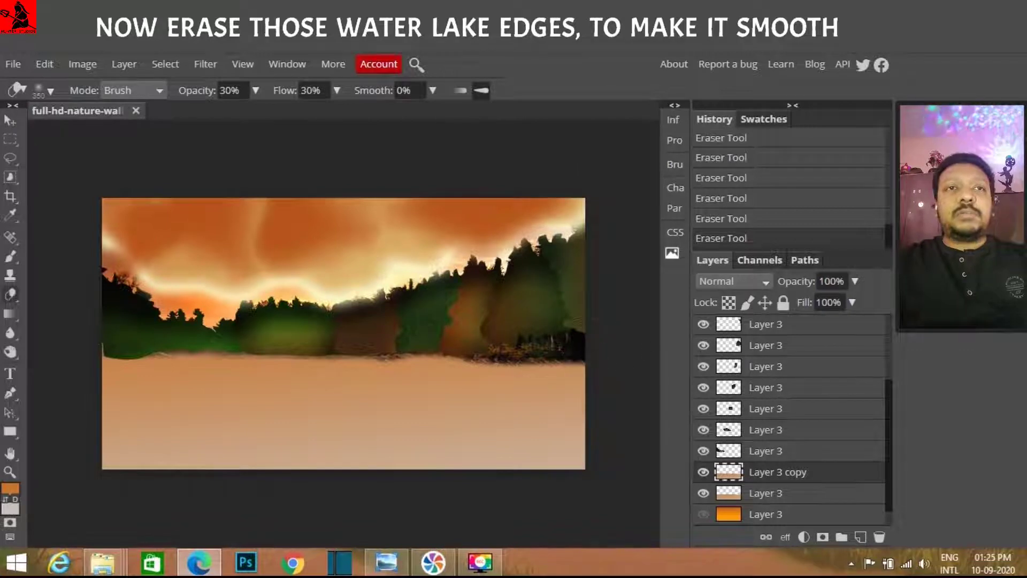
pyautogui.press('v')
pyautogui.click(703, 472)
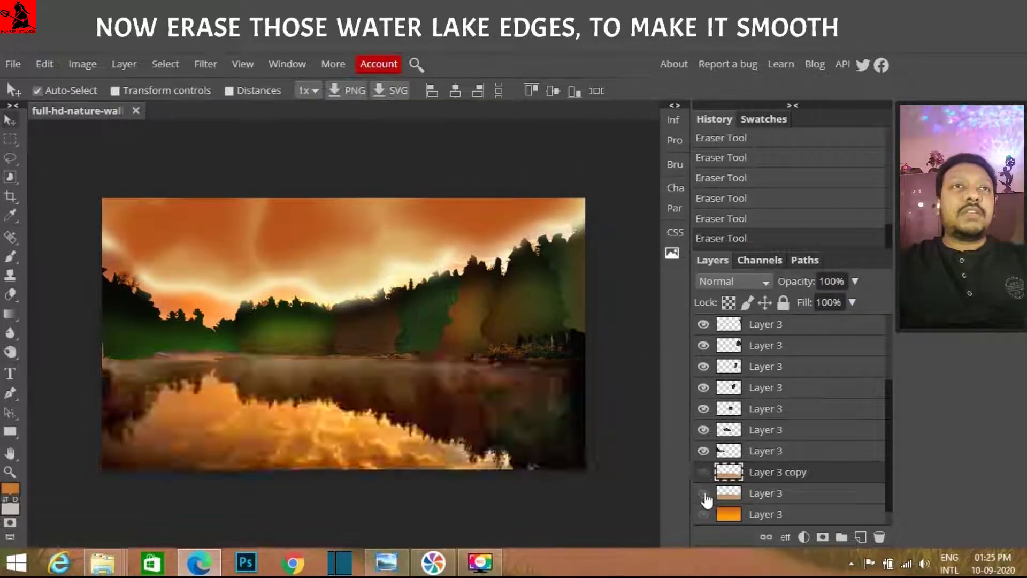
pyautogui.click(703, 514)
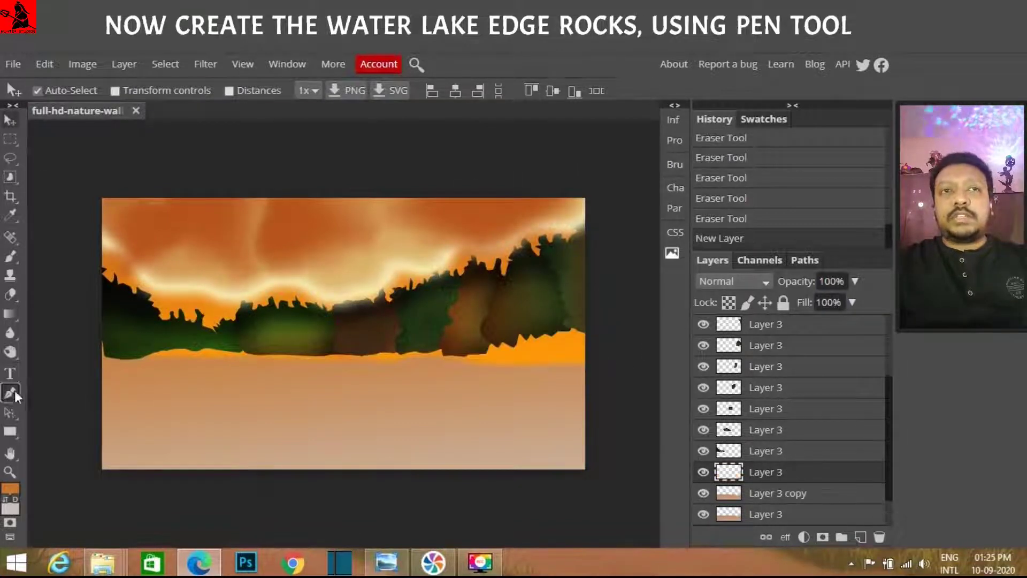
# Outline a rock band along the lake edge and fill it with an ash gradient.
pyautogui.click(16, 395)
pyautogui.click(102, 326)
pyautogui.click(92, 364)
pyautogui.click(165, 367)
pyautogui.click(304, 368)
pyautogui.click(420, 365)
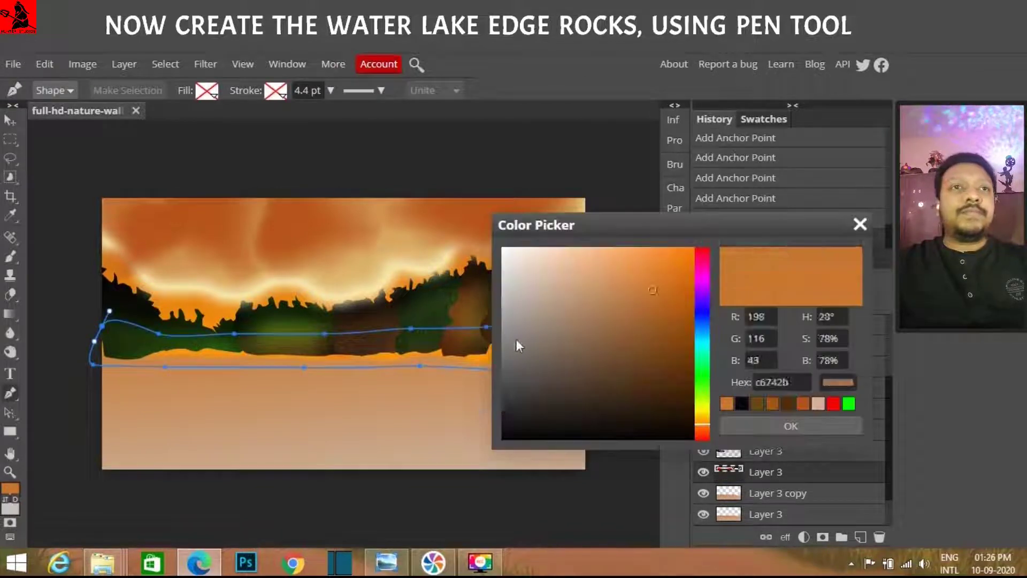
pyautogui.moveTo(447, 343)
pyautogui.mouseDown()
pyautogui.moveTo(337, 236)
pyautogui.moveTo(375, 349)
pyautogui.moveTo(370, 263)
pyautogui.moveTo(357, 354)
pyautogui.moveTo(387, 428)
pyautogui.mouseUp()
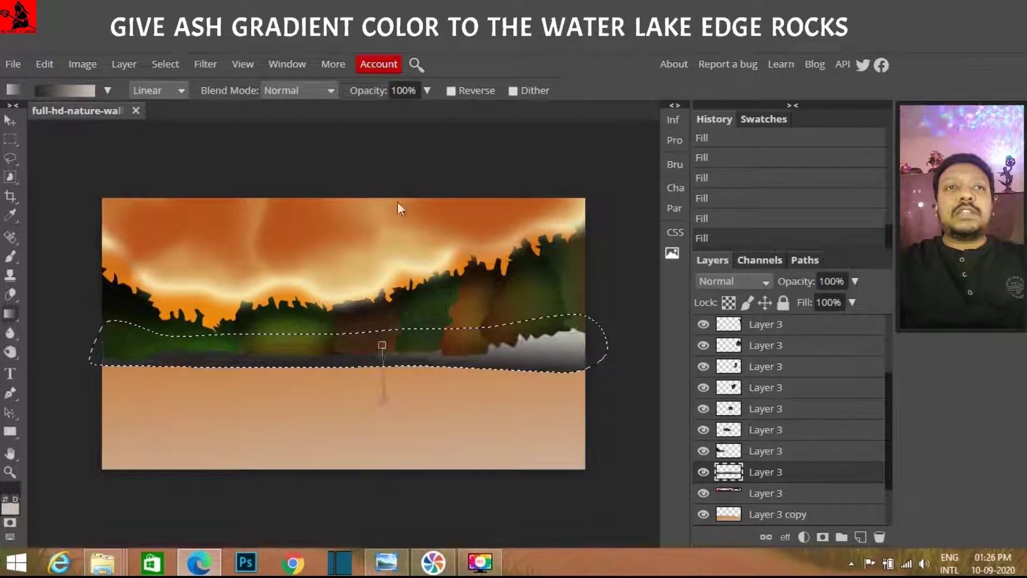
# Deselect and burn darker shadows into the grey rock band.
pyautogui.hotkey('ctrl', 'd')
pyautogui.click(11, 352)
pyautogui.moveTo(575, 377)
pyautogui.mouseDown()
pyautogui.moveTo(107, 356)
pyautogui.moveTo(582, 342)
pyautogui.moveTo(155, 355)
pyautogui.mouseUp()
pyautogui.press('v')
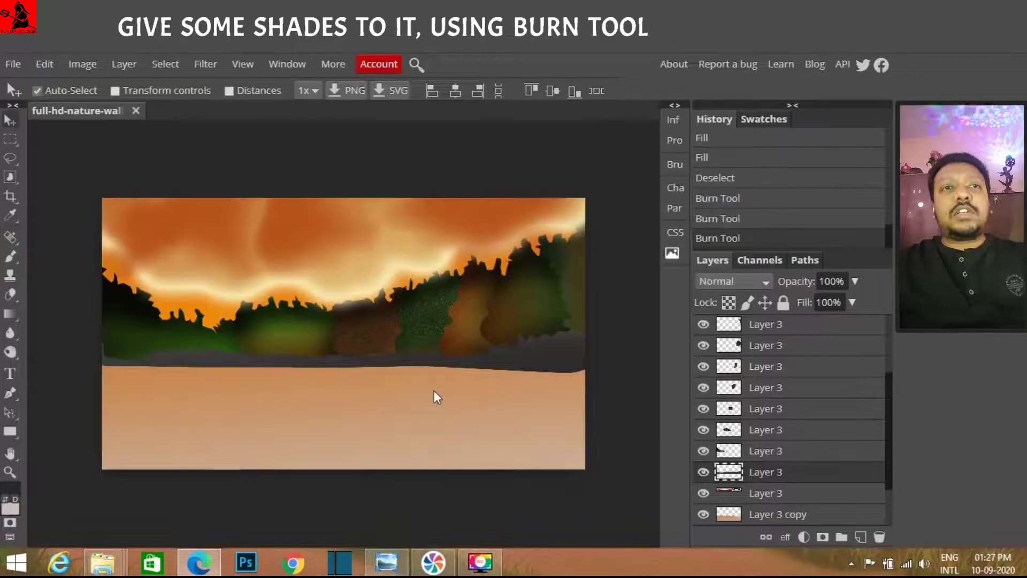
pyautogui.press('o')
pyautogui.moveTo(474, 384); pyautogui.dragTo(360, 349)
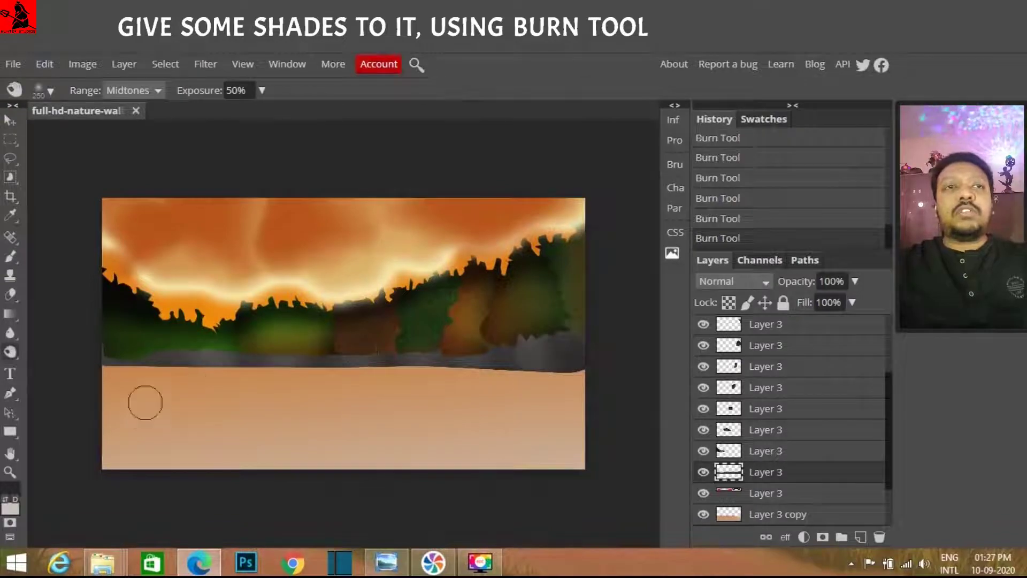
# Check the reference photo, duplicate the lake layer, and bring up Oil Paint for the copy.
pyautogui.click(388, 562)
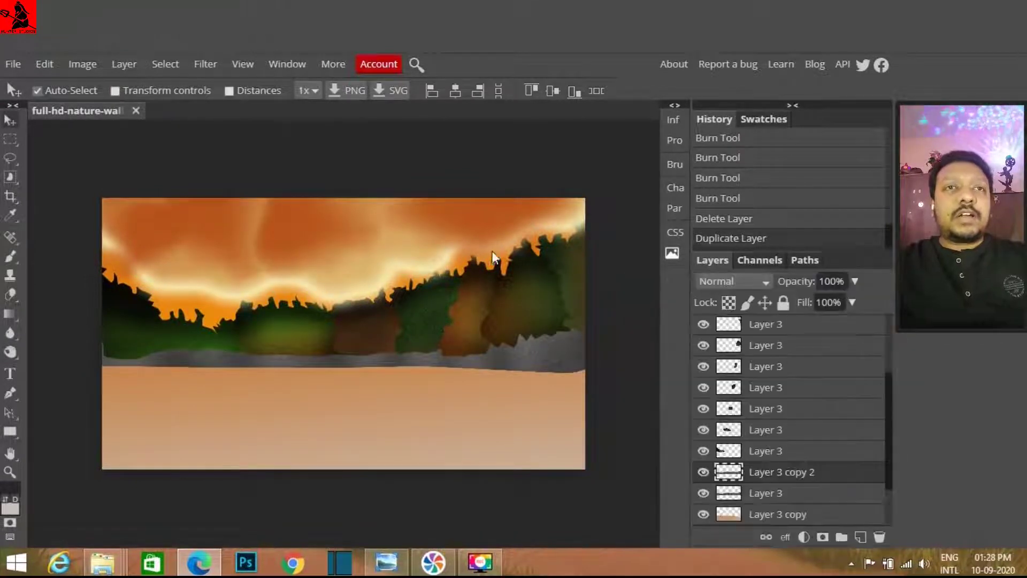
pyautogui.rightClick(765, 513)
pyautogui.click(847, 165)
pyautogui.click(204, 64)
pyautogui.click(374, 378)
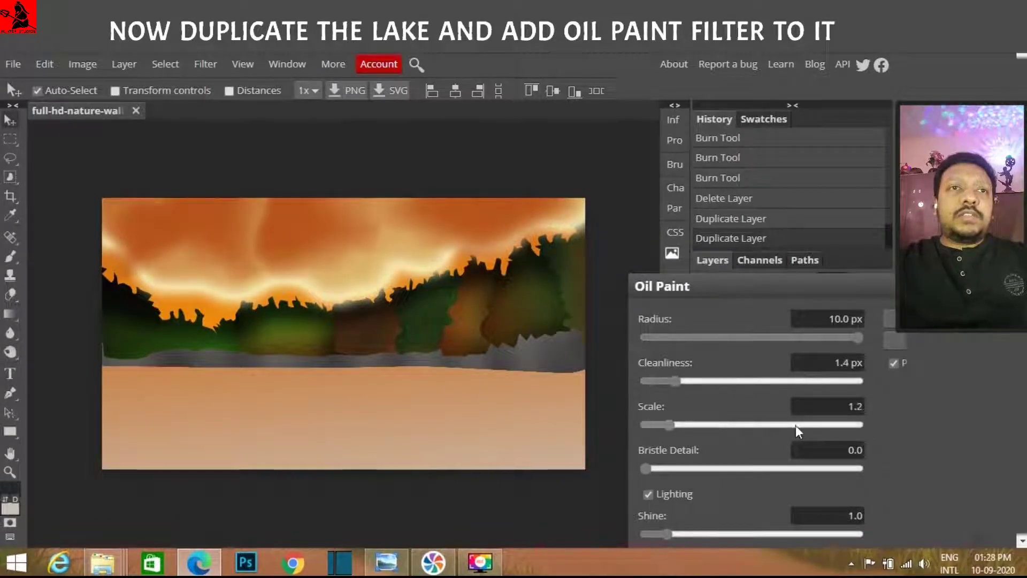
# Apply Oil Paint with adjusted scale and lower the lake copy's opacity to 57%.
pyautogui.moveTo(749, 428); pyautogui.dragTo(721, 427)
pyautogui.click(889, 318)
pyautogui.moveTo(855, 281); pyautogui.dragTo(822, 306)
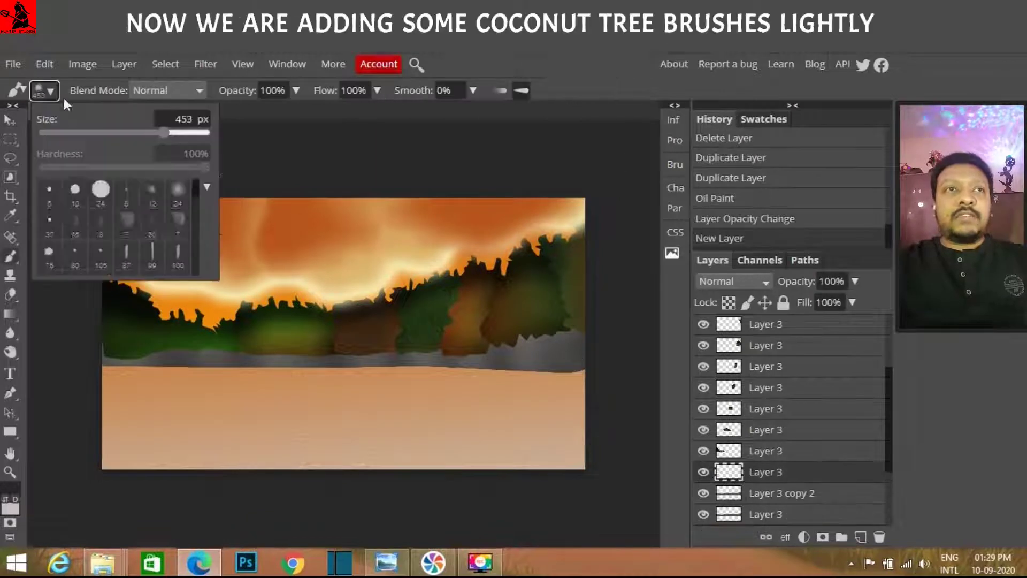
# Paint a row of coconut trees along the shore with a tree brush and raise that layer.
pyautogui.scroll(-5, 199, 224)
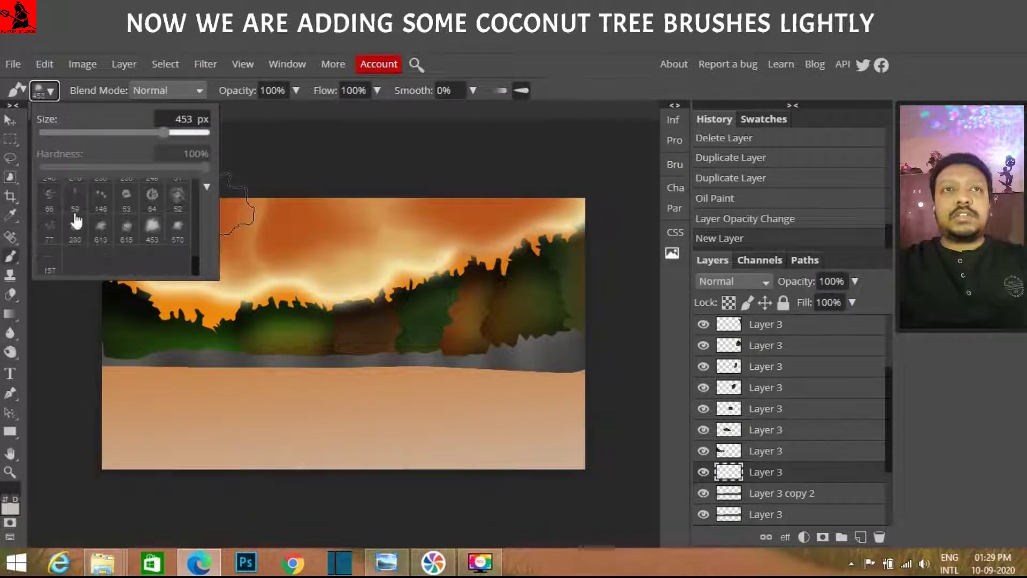
pyautogui.click(73, 222)
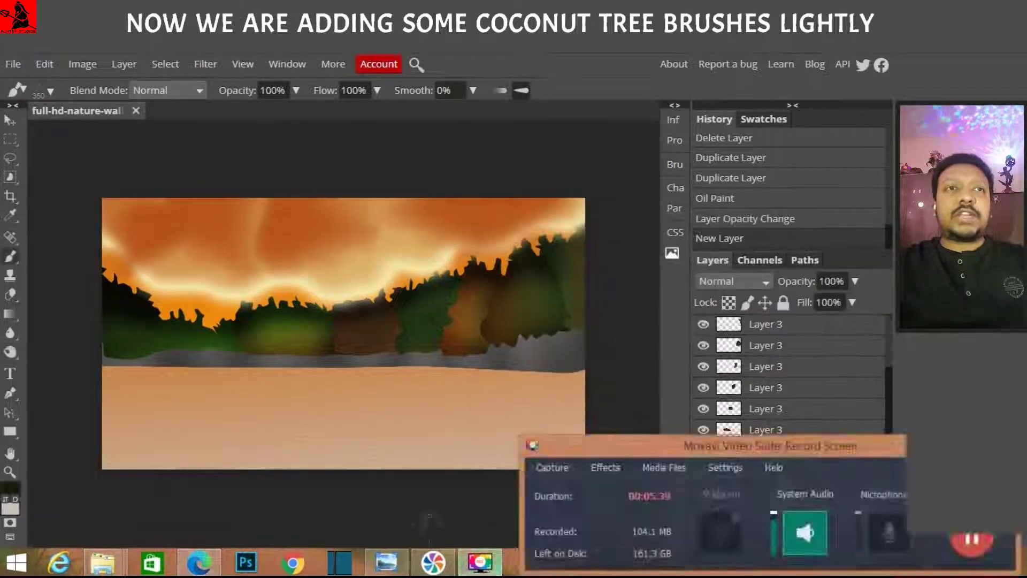
pyautogui.moveTo(592, 321); pyautogui.dragTo(118, 342)
pyautogui.moveTo(765, 472); pyautogui.dragTo(764, 366)
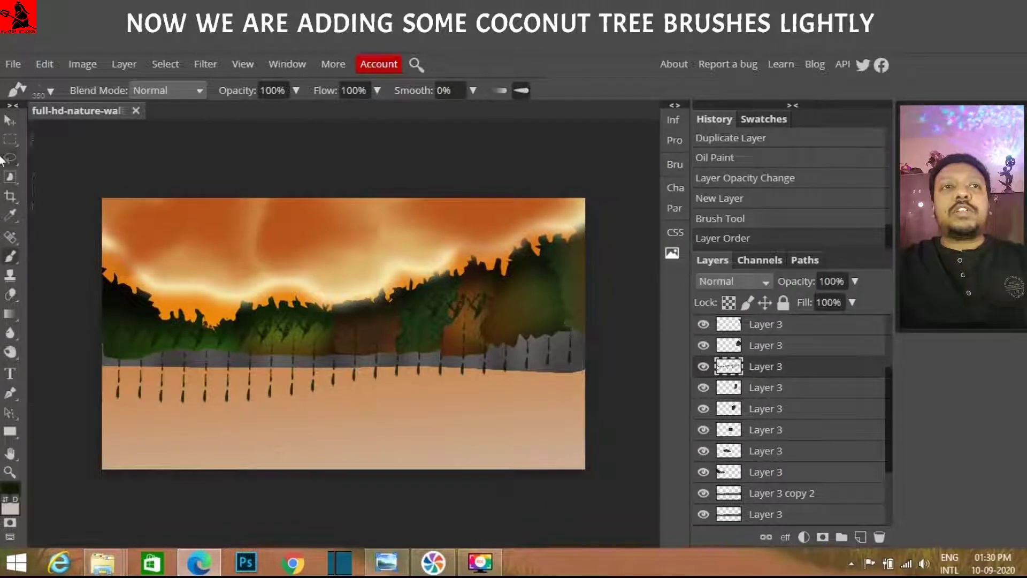
# Stretch the tree layer with Free Transform and lightly erase parts of the trees.
pyautogui.click(10, 118)
pyautogui.hotkey('ctrl', 't')
pyautogui.moveTo(611, 383)
pyautogui.mouseDown()
pyautogui.moveTo(672, 434)
pyautogui.moveTo(594, 385)
pyautogui.mouseUp()
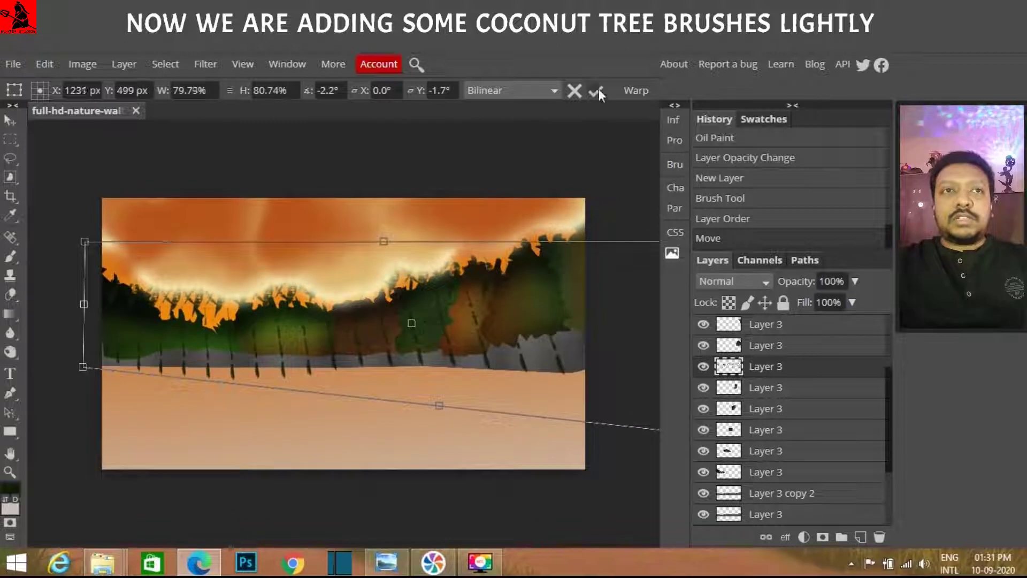
pyautogui.press('Return')
pyautogui.press('e')
pyautogui.moveTo(321, 331)
pyautogui.mouseDown()
pyautogui.moveTo(257, 343)
pyautogui.moveTo(269, 361)
pyautogui.moveTo(283, 345)
pyautogui.mouseUp()
pyautogui.moveTo(481, 342); pyautogui.dragTo(500, 377)
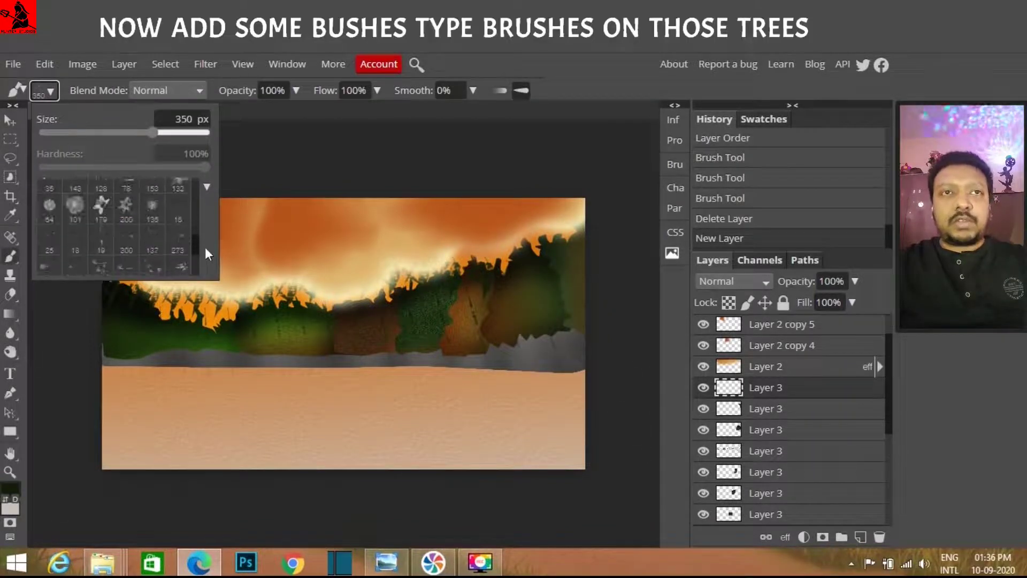
# Stamp four bush shapes onto the right-side trees.
pyautogui.click(564, 258)
pyautogui.click(572, 273)
pyautogui.click(567, 292)
pyautogui.click(575, 321)
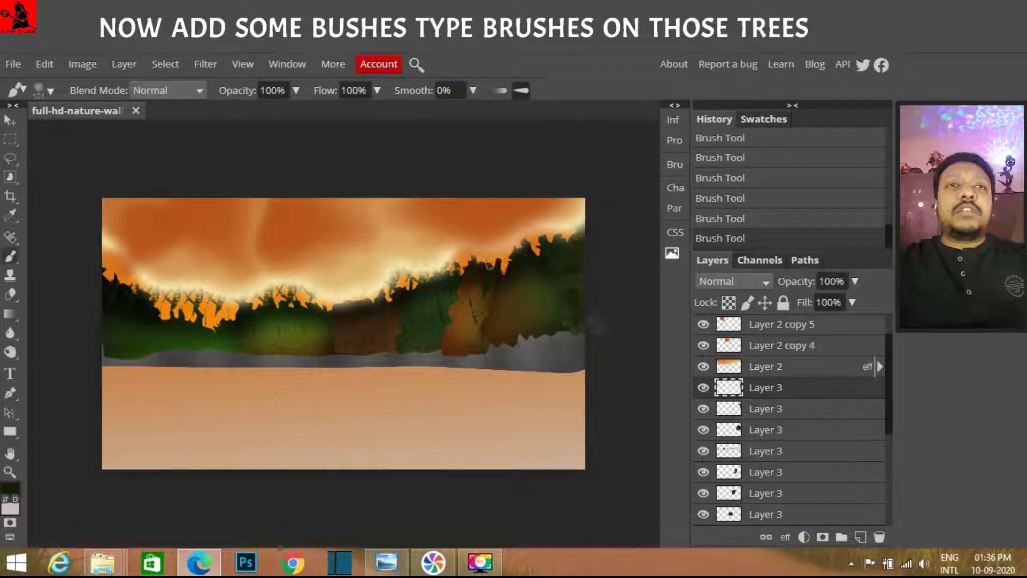
# Stamp more bushes on the next Layer 3, then add a new layer with yellow paint colour.
pyautogui.click(814, 410)
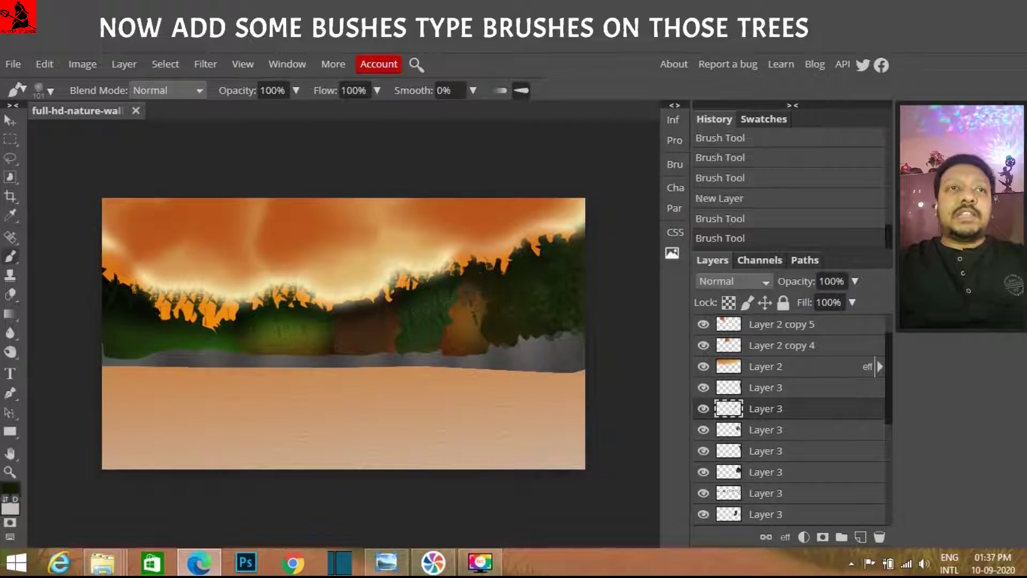
pyautogui.click(461, 310)
pyautogui.click(468, 345)
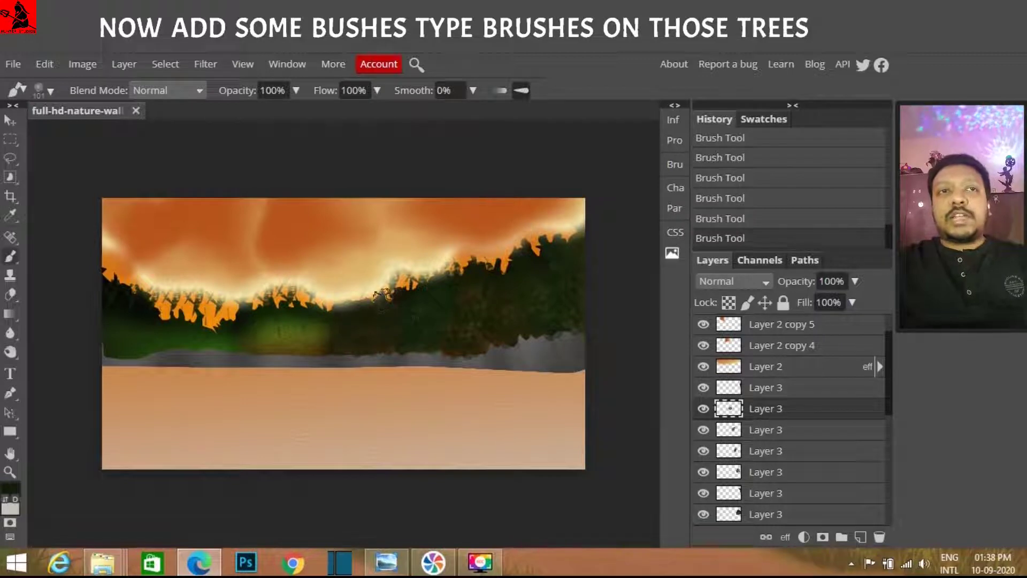
pyautogui.click(497, 305)
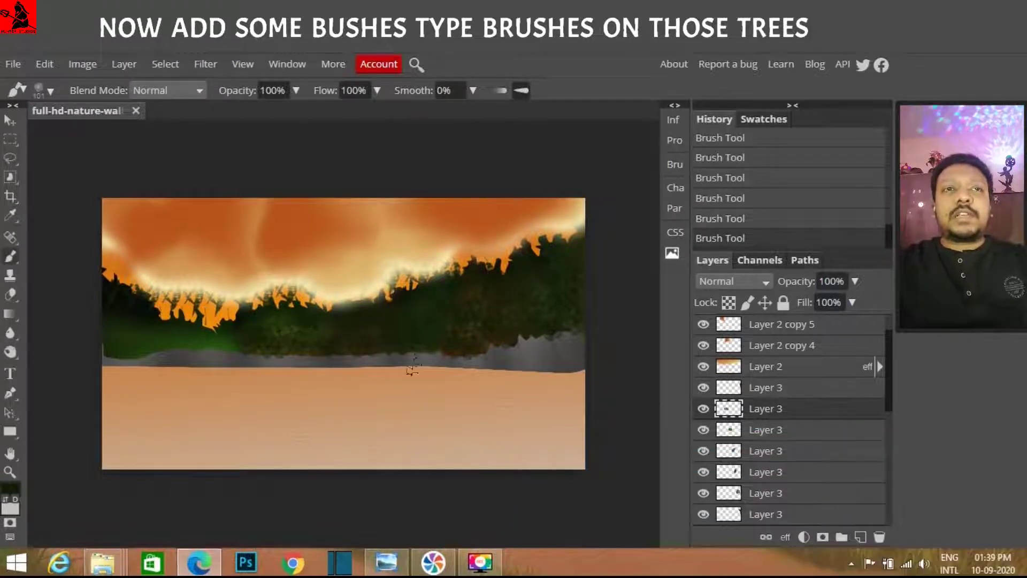
pyautogui.click(860, 537)
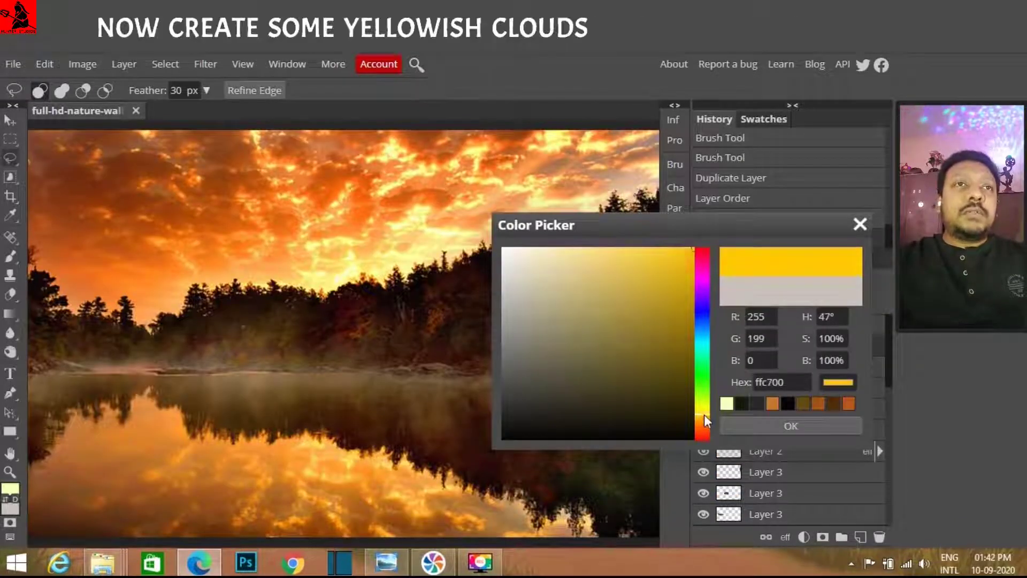
pyautogui.click(790, 426)
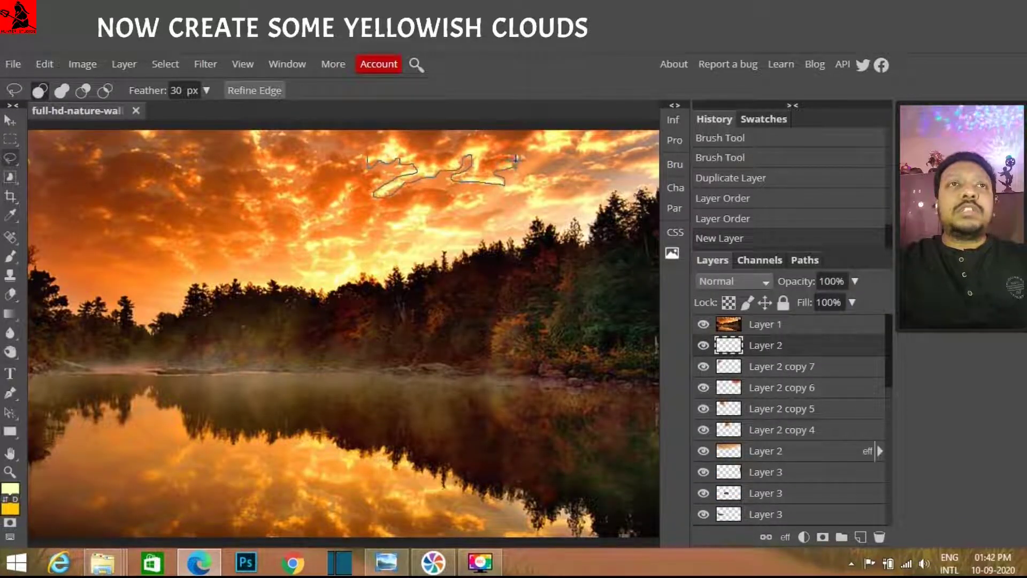
# Outline a cloud shape in the sky and fill it with a yellow gradient.
pyautogui.moveTo(386, 145); pyautogui.dragTo(375, 155)
pyautogui.press('g')
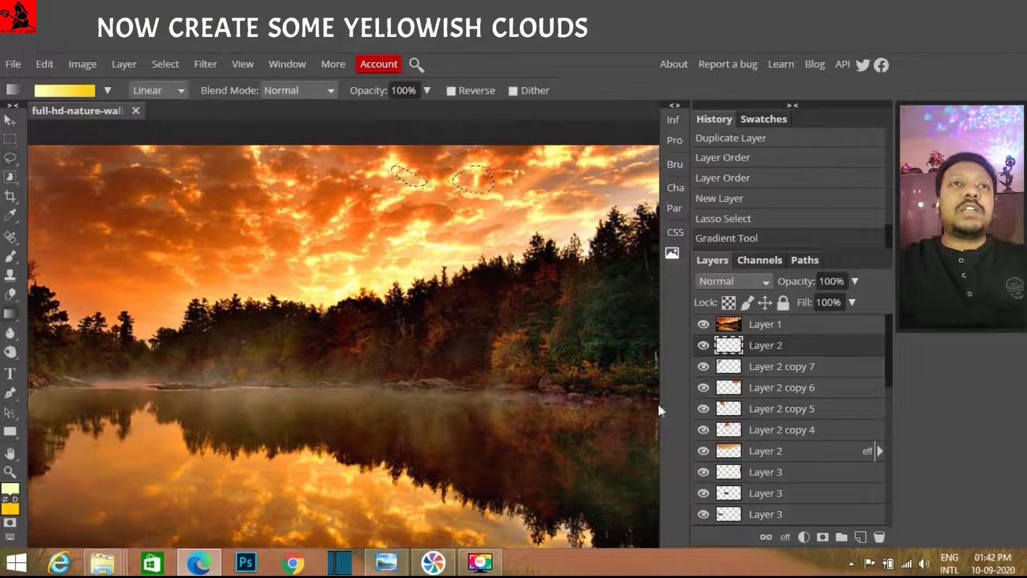
pyautogui.moveTo(522, 131); pyautogui.dragTo(184, 332)
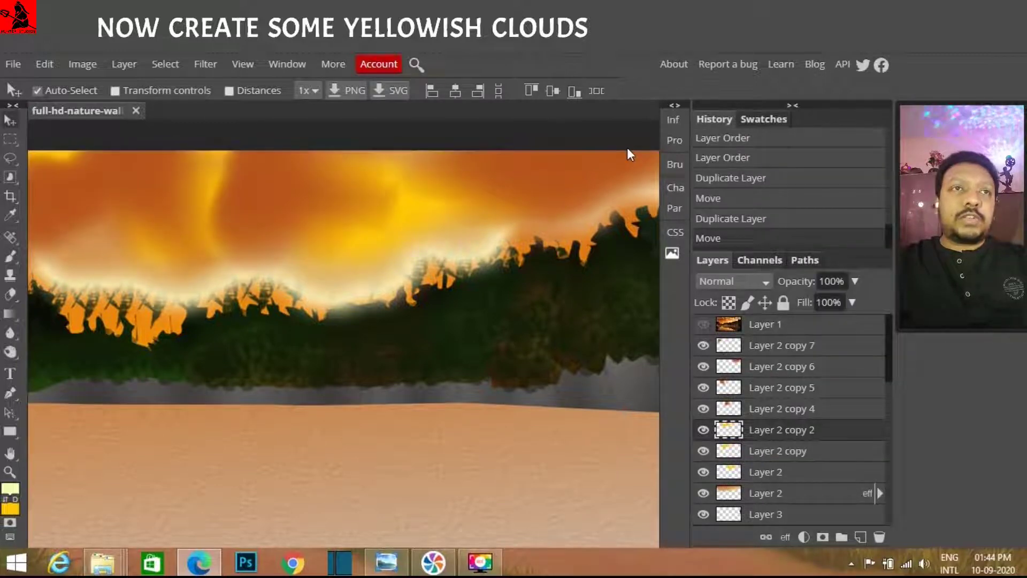
pyautogui.rightClick(751, 468)
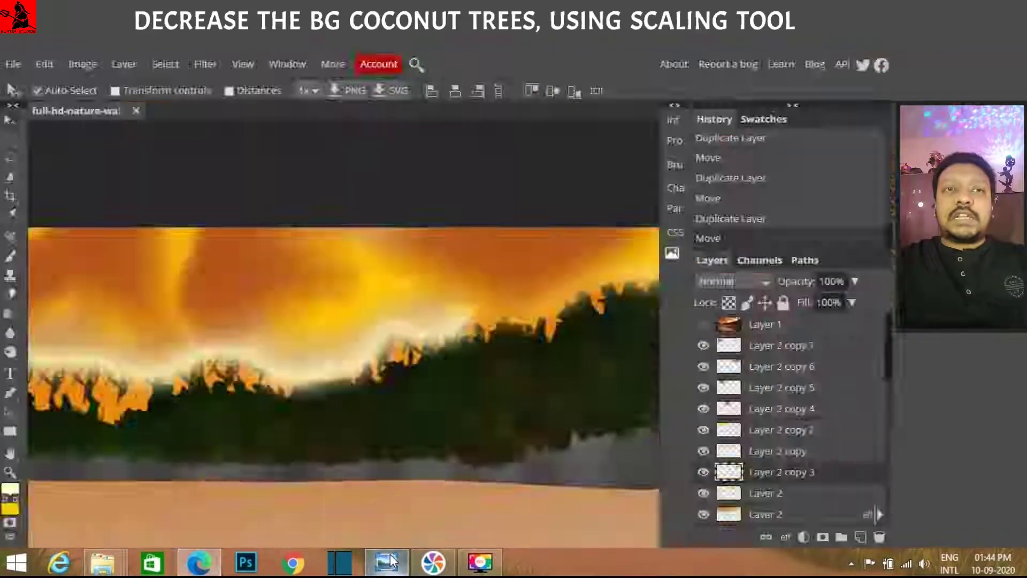
# Move the coconut tree layer near the top of the stack and scale the trees shorter.
pyautogui.click(386, 562)
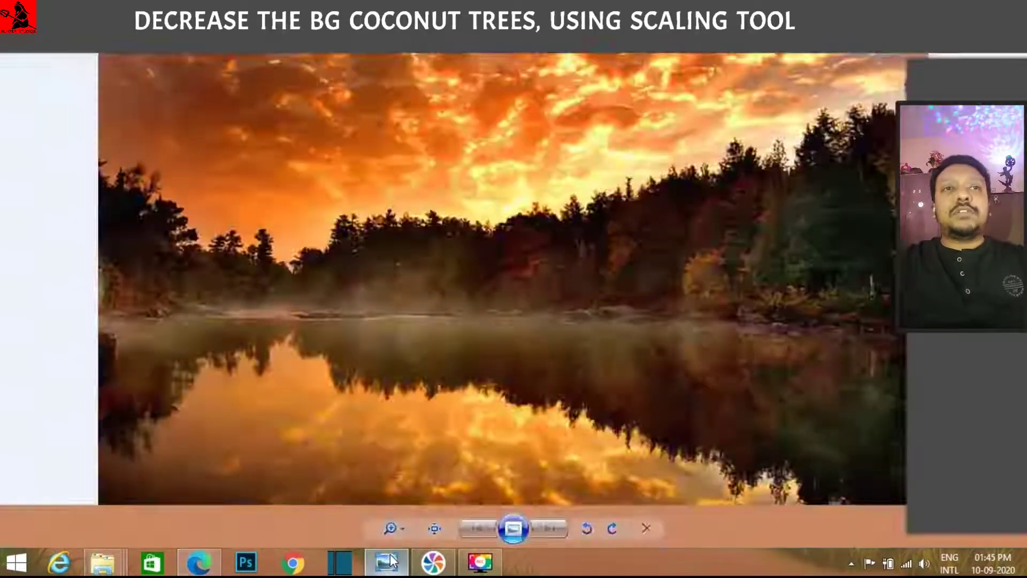
pyautogui.click(383, 561)
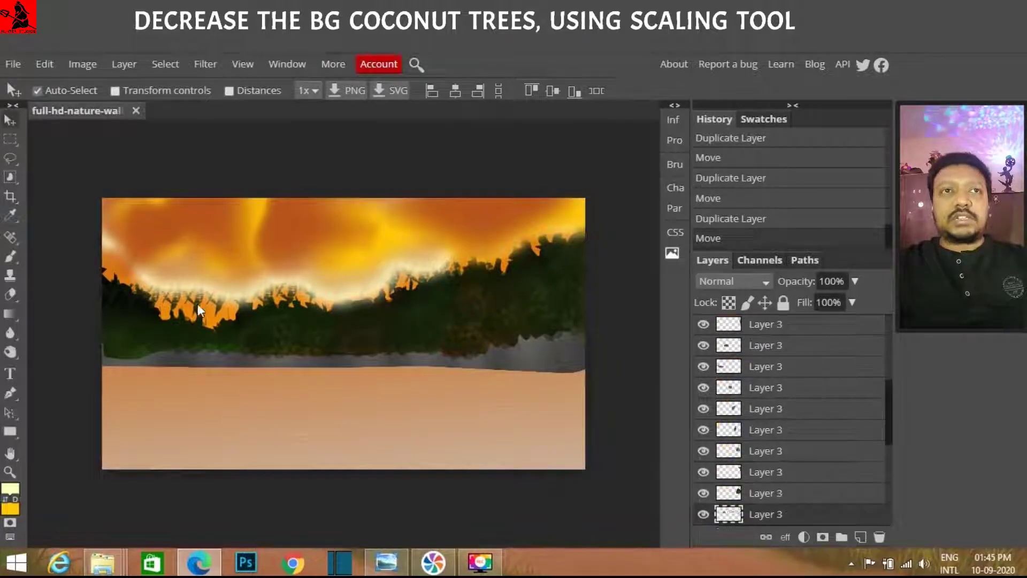
pyautogui.moveTo(809, 500); pyautogui.dragTo(776, 345)
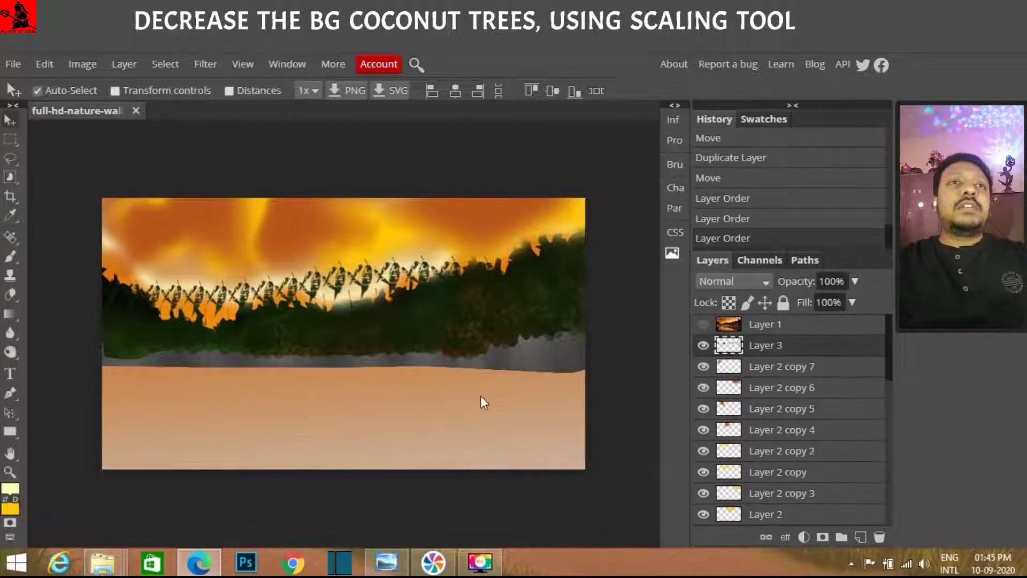
pyautogui.hotkey('ctrl', 'alt', 't')
pyautogui.moveTo(408, 255); pyautogui.dragTo(411, 278)
pyautogui.press('Return')
# Burn brown shading into the clouds, including the Layer 2 copy 5 clouds near the top centre.
pyautogui.click(386, 561)
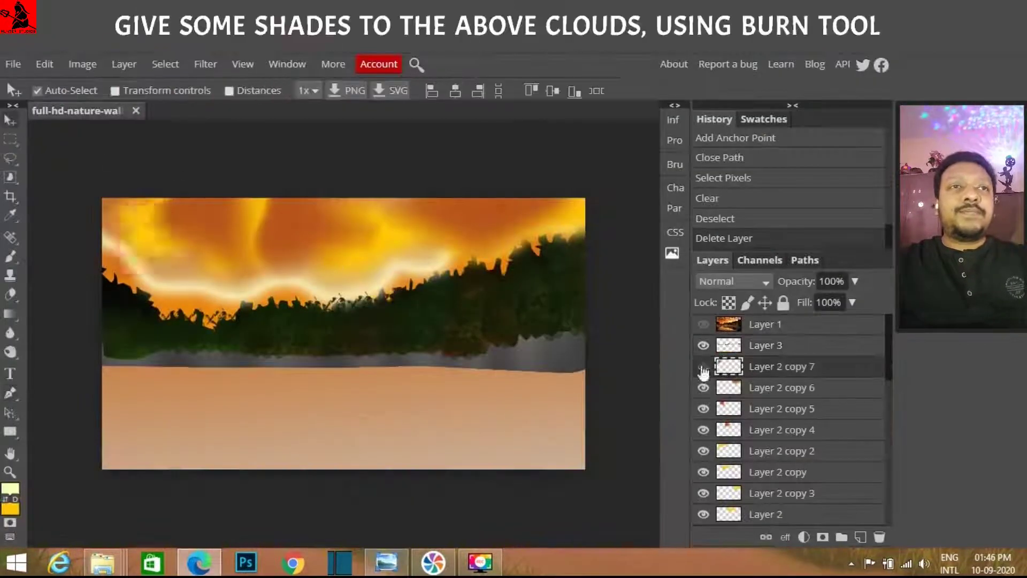
pyautogui.moveTo(179, 230); pyautogui.dragTo(139, 235)
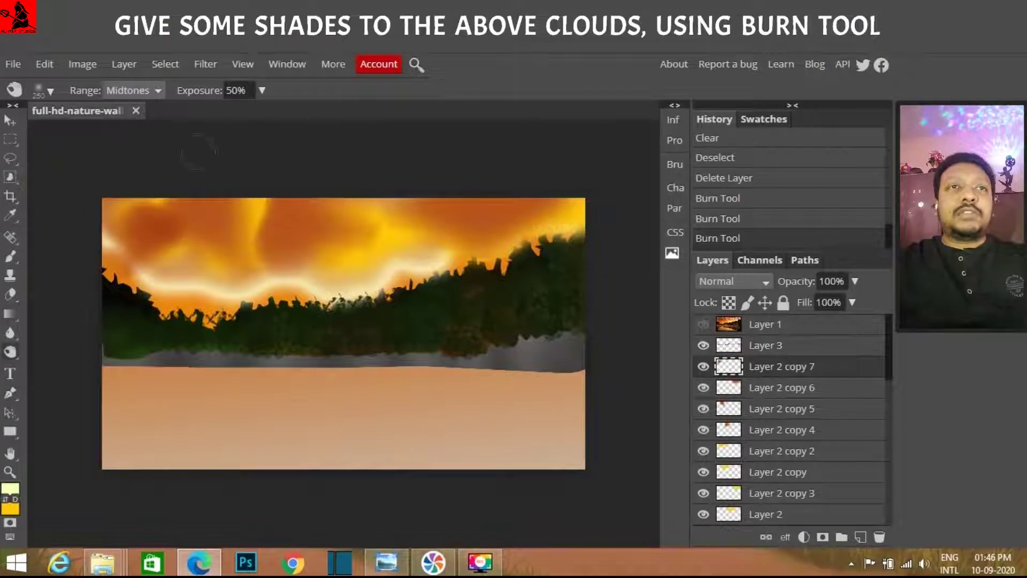
pyautogui.keyDown('ctrl'); pyautogui.click(200, 212); pyautogui.keyUp('ctrl')
pyautogui.moveTo(201, 236); pyautogui.dragTo(239, 262)
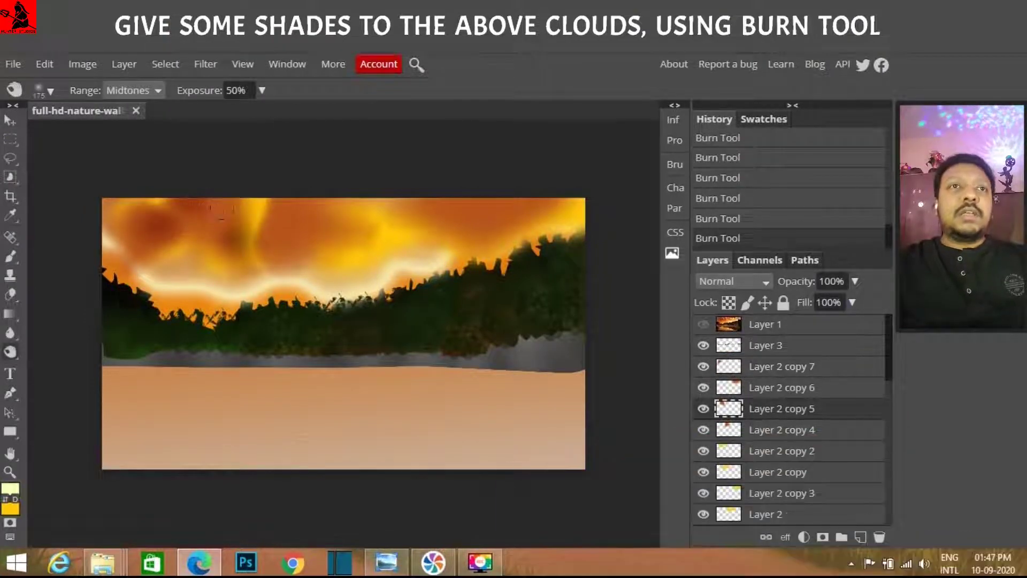
# Hide the reference photo, cycle through the cloud layers, and move the new layer beneath Layer 3.
pyautogui.click(765, 324)
pyautogui.click(703, 324)
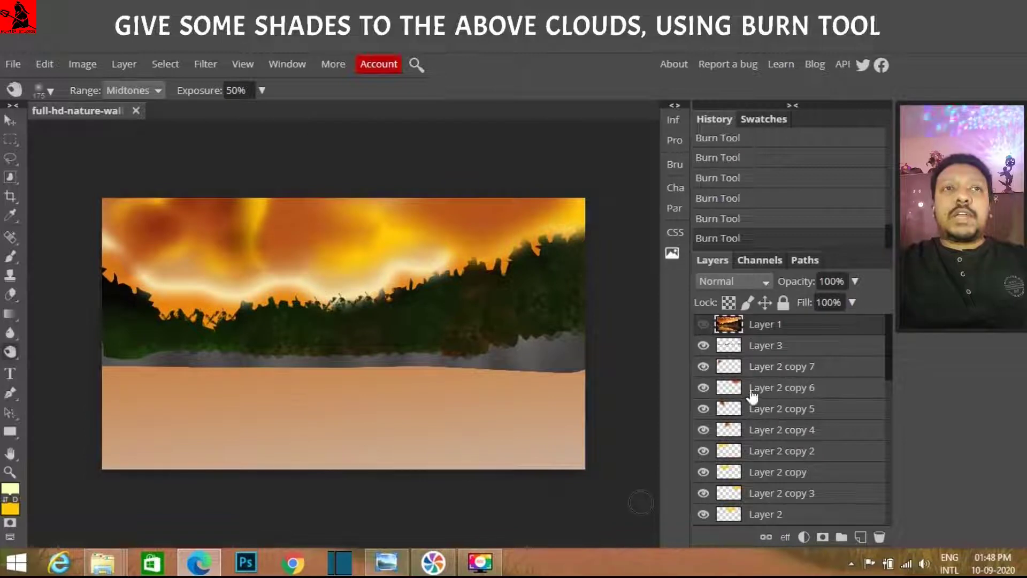
pyautogui.keyDown('ctrl'); pyautogui.click(302, 208); pyautogui.keyUp('ctrl')
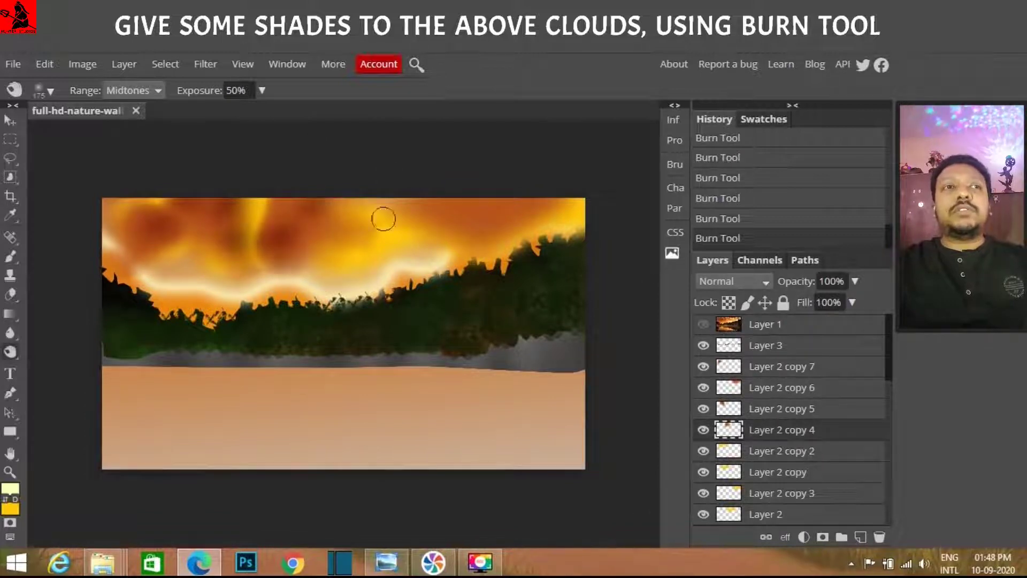
pyautogui.keyDown('ctrl'); pyautogui.click(490, 213); pyautogui.keyUp('ctrl')
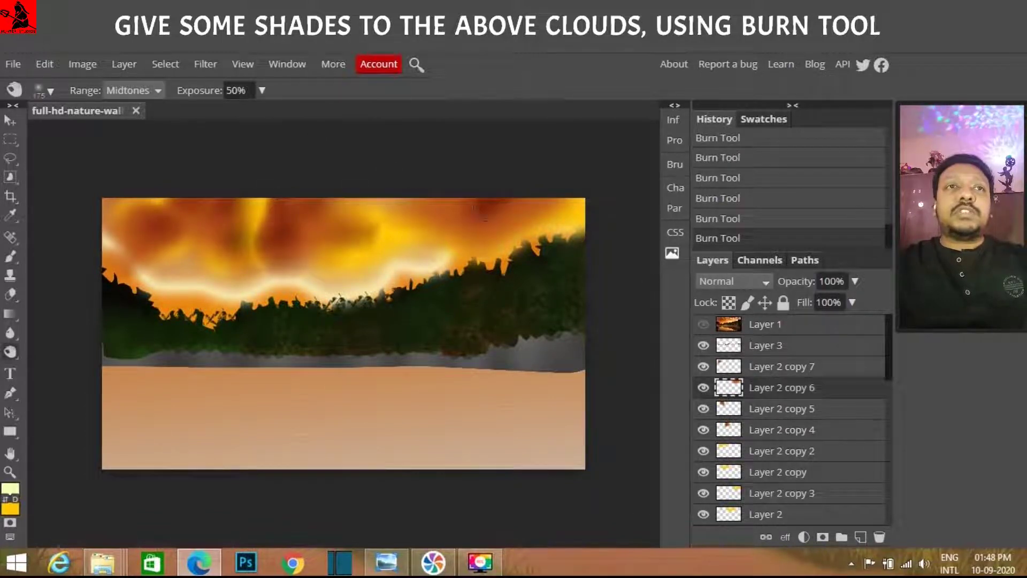
pyautogui.keyDown('ctrl'); pyautogui.click(309, 208); pyautogui.keyUp('ctrl')
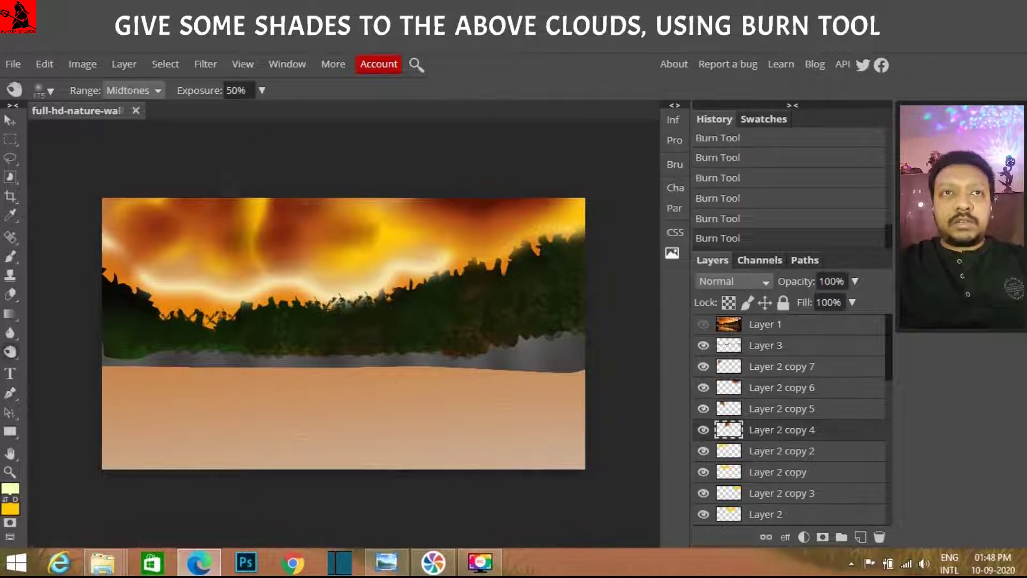
pyautogui.keyDown('ctrl'); pyautogui.click(206, 215); pyautogui.keyUp('ctrl')
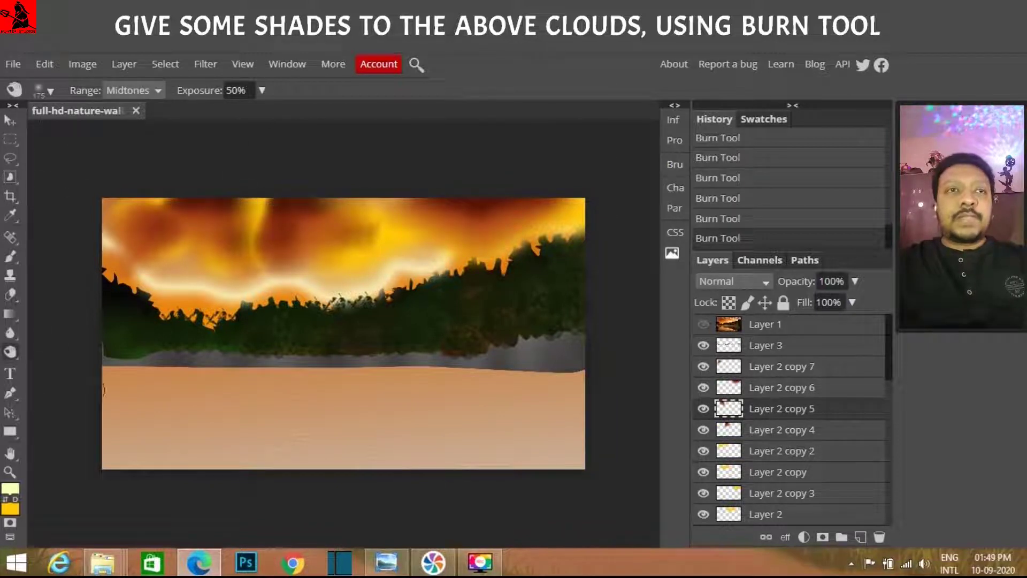
pyautogui.keyDown('ctrl'); pyautogui.click(241, 214); pyautogui.keyUp('ctrl')
pyautogui.keyDown('ctrl'); pyautogui.click(168, 199); pyautogui.keyUp('ctrl')
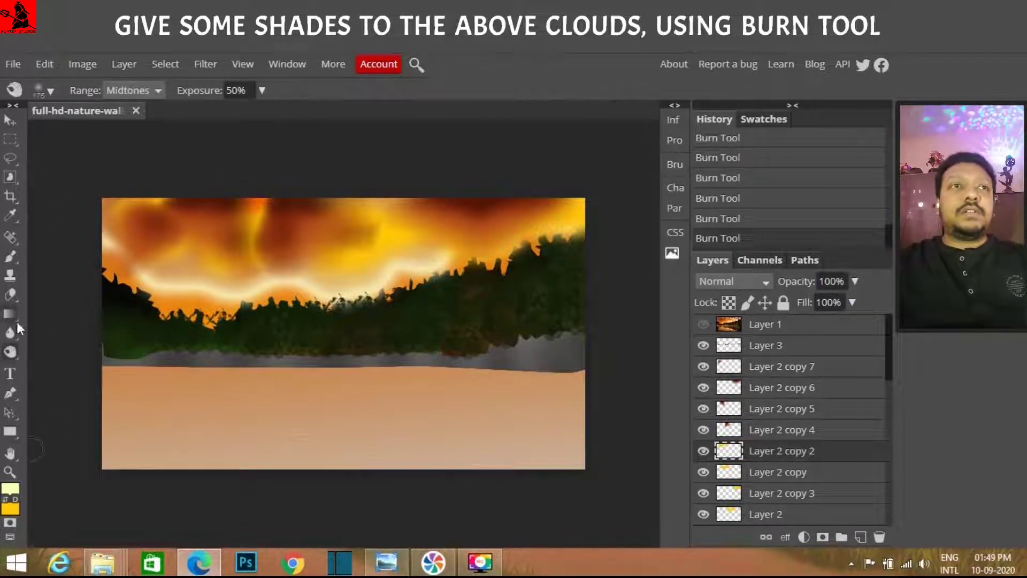
pyautogui.keyDown('ctrl'); pyautogui.click(107, 364); pyautogui.keyUp('ctrl')
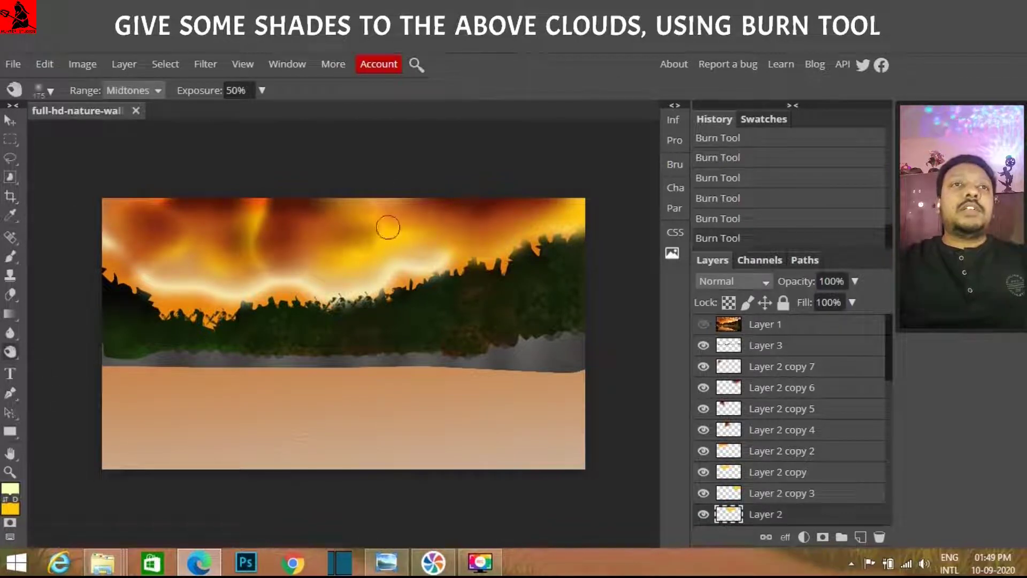
pyautogui.moveTo(765, 514); pyautogui.dragTo(811, 369)
pyautogui.press('l')
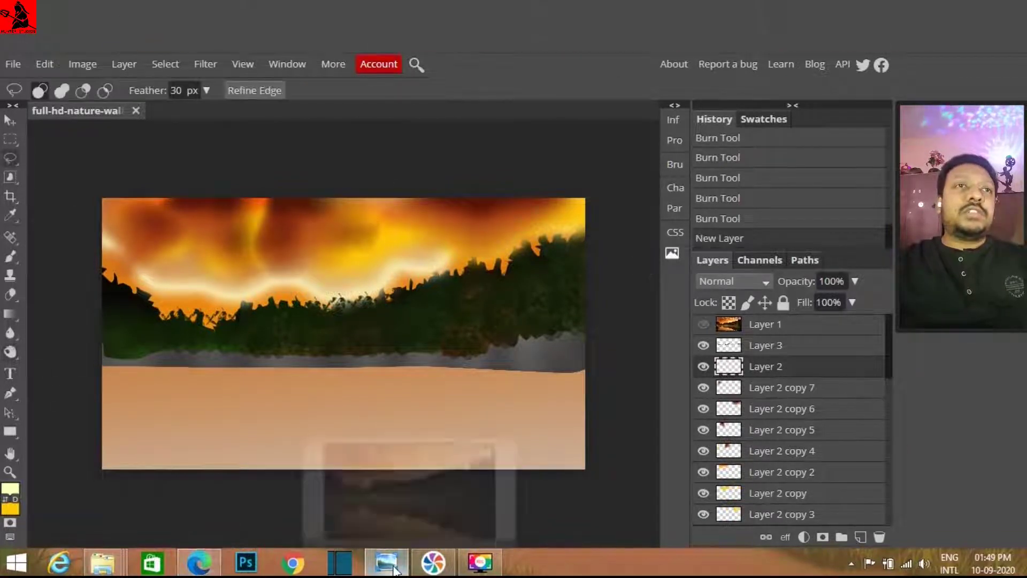
# Select the upper sky and fill it with yellow gradient passes.
pyautogui.moveTo(457, 226); pyautogui.dragTo(474, 121)
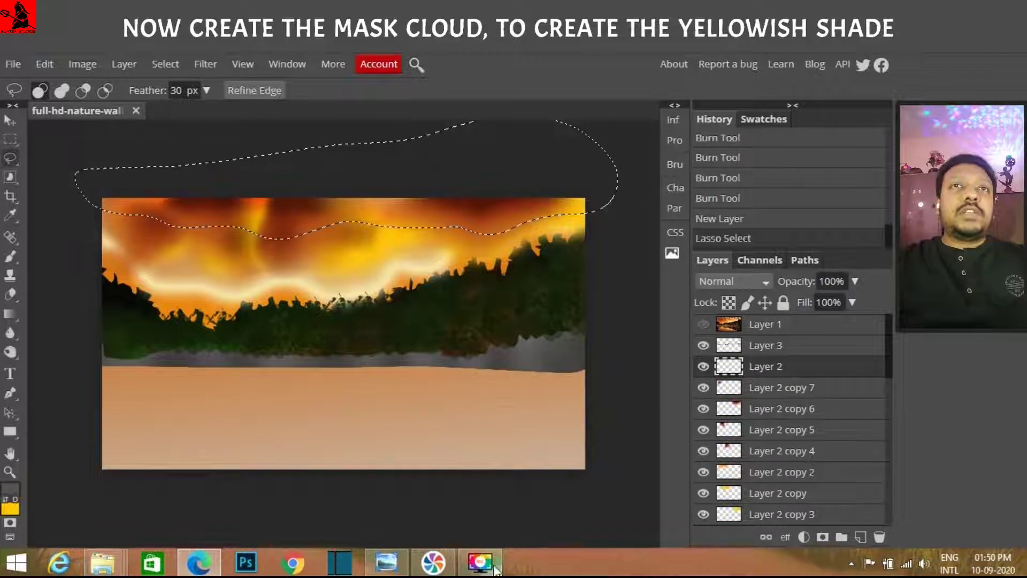
pyautogui.press('g')
pyautogui.moveTo(447, 203); pyautogui.dragTo(447, 304)
pyautogui.moveTo(338, 203); pyautogui.dragTo(338, 297)
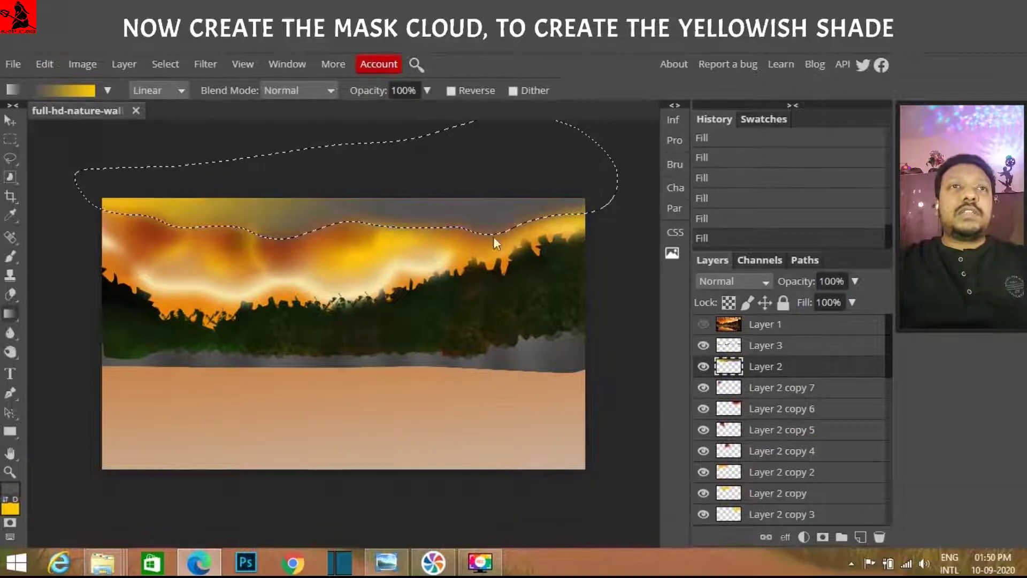
pyautogui.scroll(-1, 493, 237)
pyautogui.moveTo(320, 191); pyautogui.dragTo(333, 392)
pyautogui.hotkey('ctrl', 'd')
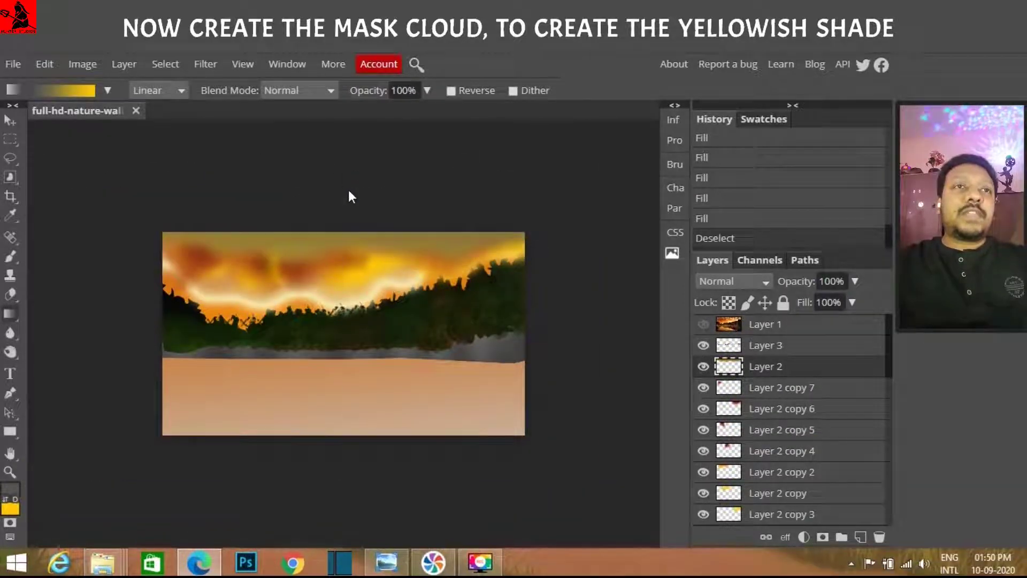
# Widen the yellow tint across the sky and set its opacity to 50%.
pyautogui.press('v')
pyautogui.moveTo(564, 231); pyautogui.dragTo(573, 231)
pyautogui.press('Return')
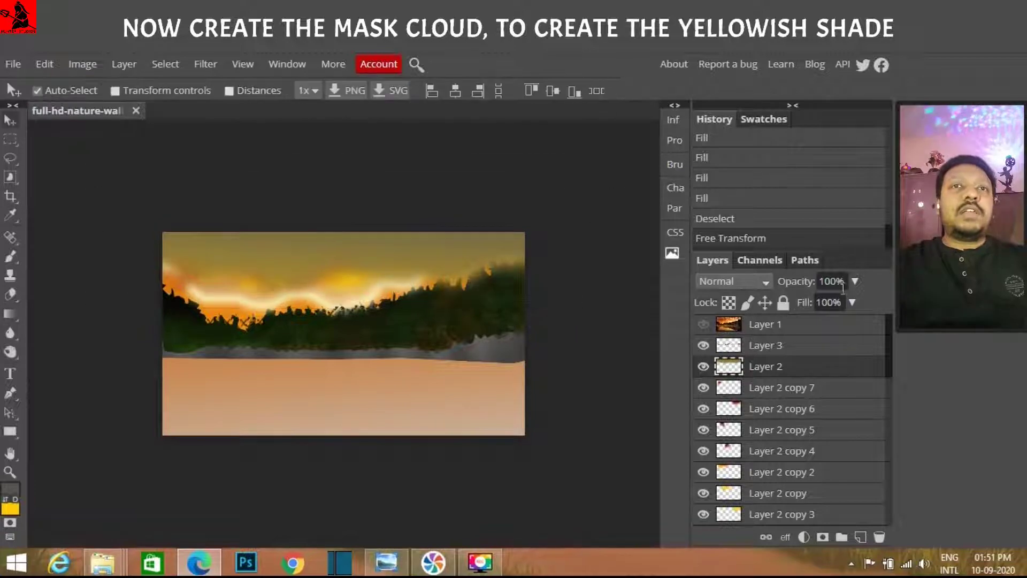
pyautogui.press('5')
pyautogui.scroll(1, 570, 182)
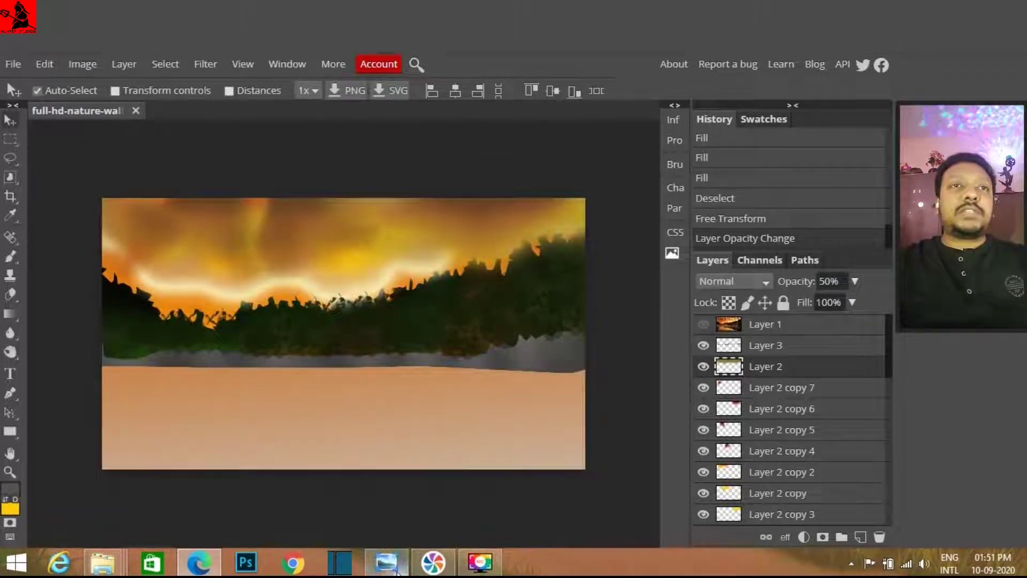
# On a new fog layer, fill the water below the tree line with soft grey.
pyautogui.click(386, 562)
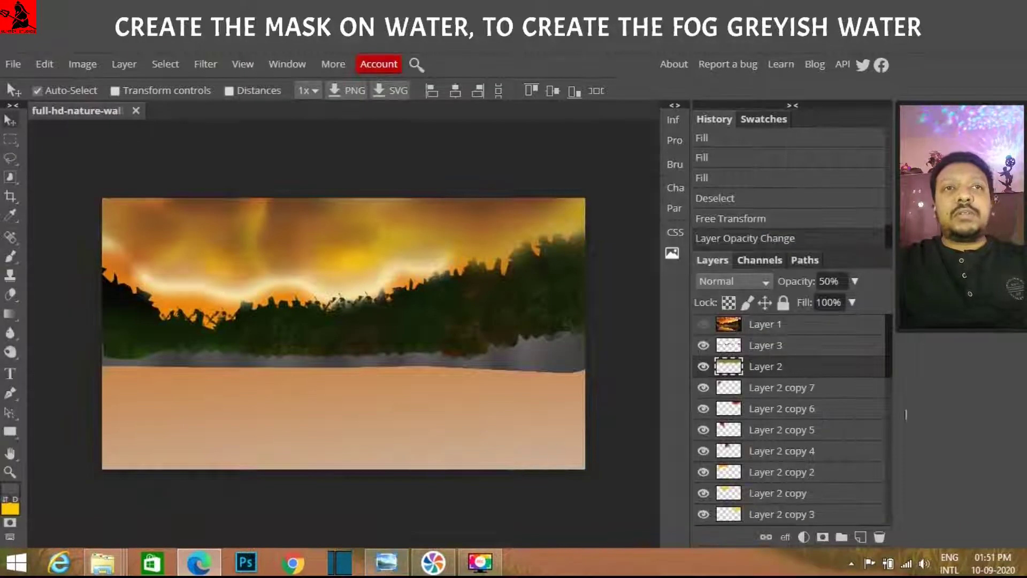
pyautogui.scroll(-5, 789, 417)
pyautogui.click(860, 536)
pyautogui.press('l')
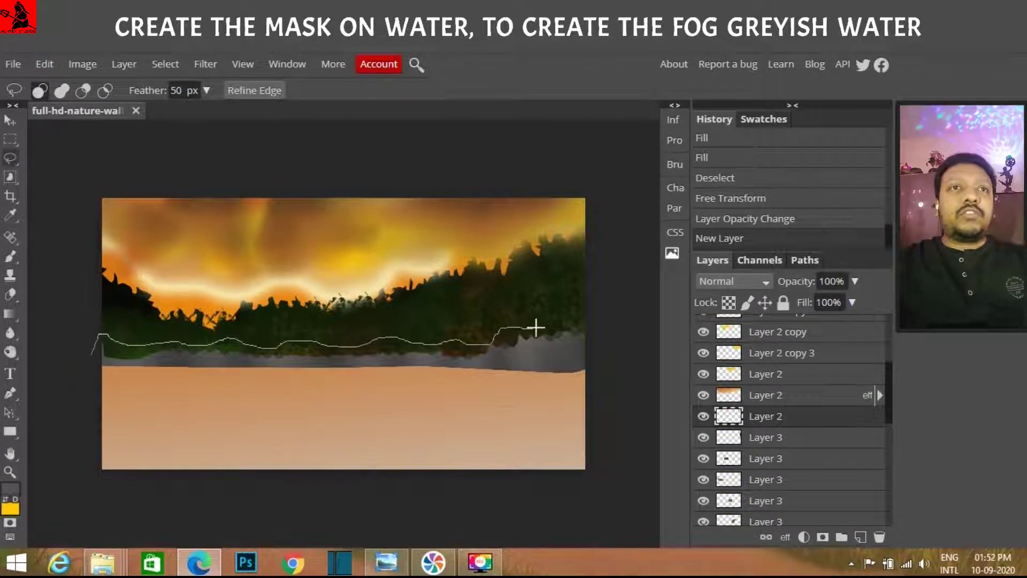
pyautogui.moveTo(535, 327); pyautogui.dragTo(69, 355)
pyautogui.hotkey('alt', 'BackSpace')
pyautogui.hotkey('ctrl', 'd')
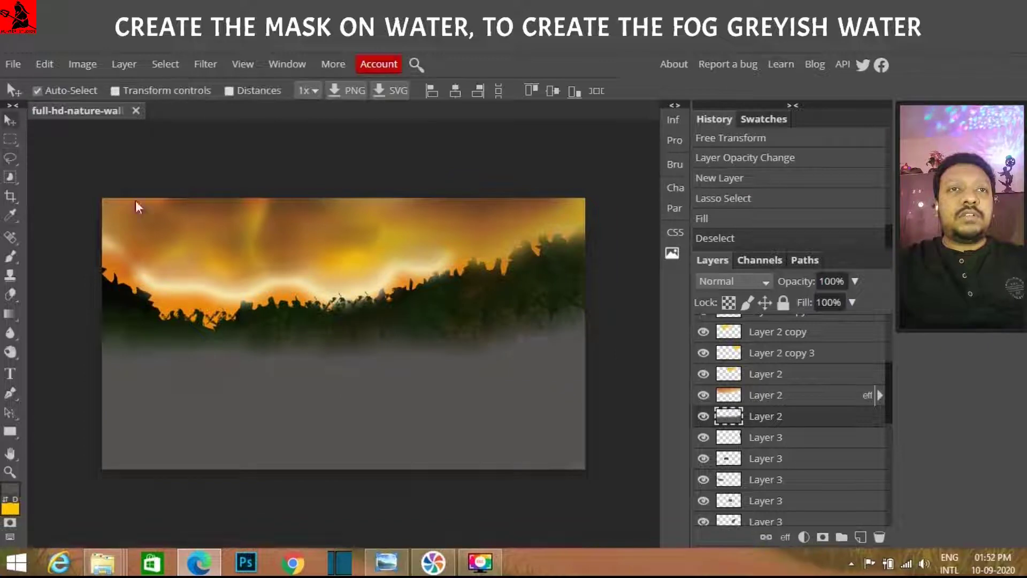
# Delete the grey from the lower water, leaving a mist band along the shoreline.
pyautogui.click(11, 121)
pyautogui.click(702, 416)
pyautogui.doubleClick(702, 416)
pyautogui.click(10, 139)
pyautogui.moveTo(573, 363)
pyautogui.mouseDown()
pyautogui.moveTo(481, 409)
pyautogui.moveTo(102, 469)
pyautogui.mouseUp()
pyautogui.click(703, 416)
pyautogui.press('Delete')
pyautogui.hotkey('ctrl', 'd')
pyautogui.press('v')
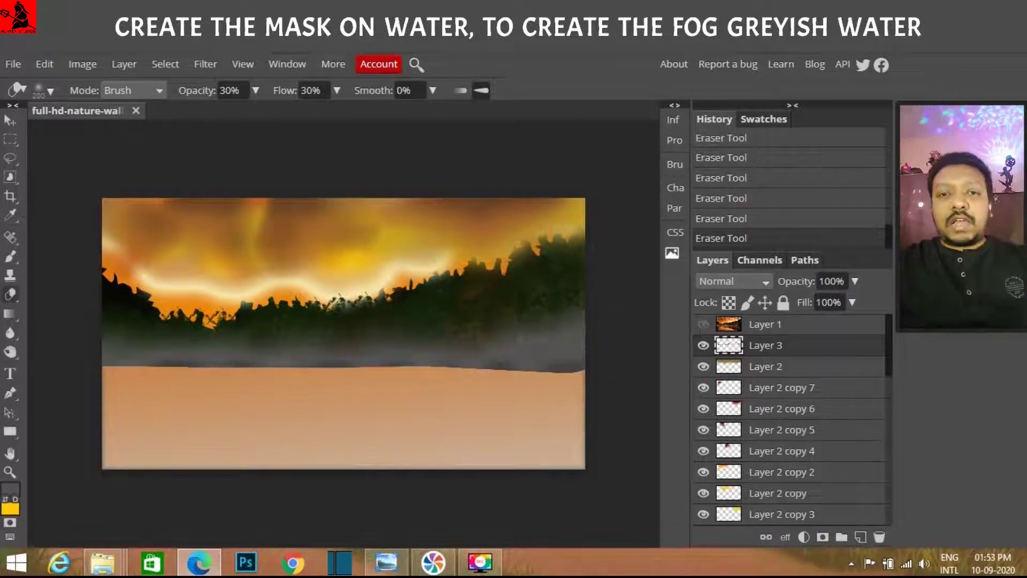
pyautogui.press('v')
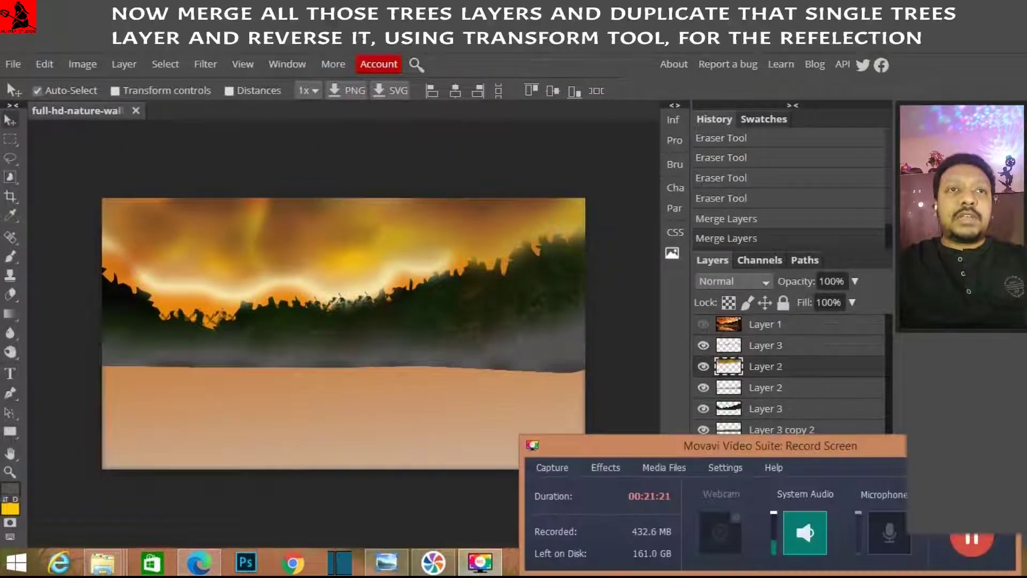
# Stretch the flipped tree reflection down over the water, its top meeting the shoreline.
pyautogui.moveTo(340, 435); pyautogui.dragTo(344, 466)
pyautogui.press('Return')
pyautogui.moveTo(354, 360); pyautogui.dragTo(353, 345)
pyautogui.press('Return')
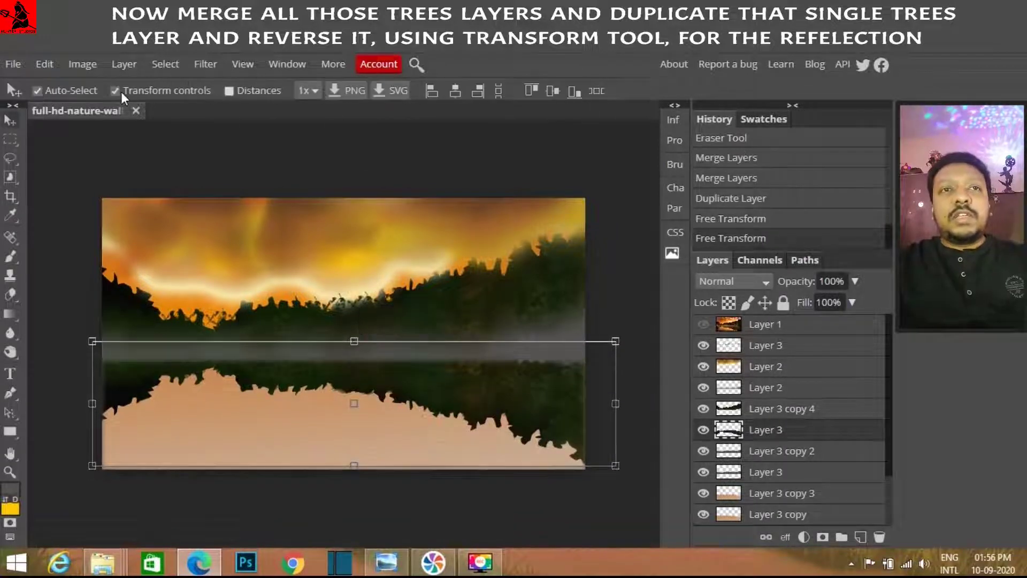
# Apply a Ripple distortion to the tree reflection, after trying and cancelling Wave.
pyautogui.click(205, 64)
pyautogui.click(386, 403)
pyautogui.click(836, 193)
pyautogui.click(205, 64)
pyautogui.click(385, 308)
pyautogui.moveTo(575, 202)
pyautogui.mouseDown()
pyautogui.moveTo(672, 217)
pyautogui.moveTo(533, 206)
pyautogui.mouseUp()
pyautogui.press('Return')
# Set the tree reflection to 90% opacity, squash it slightly, and adjust Layer 3 copy 3.
pyautogui.click(385, 563)
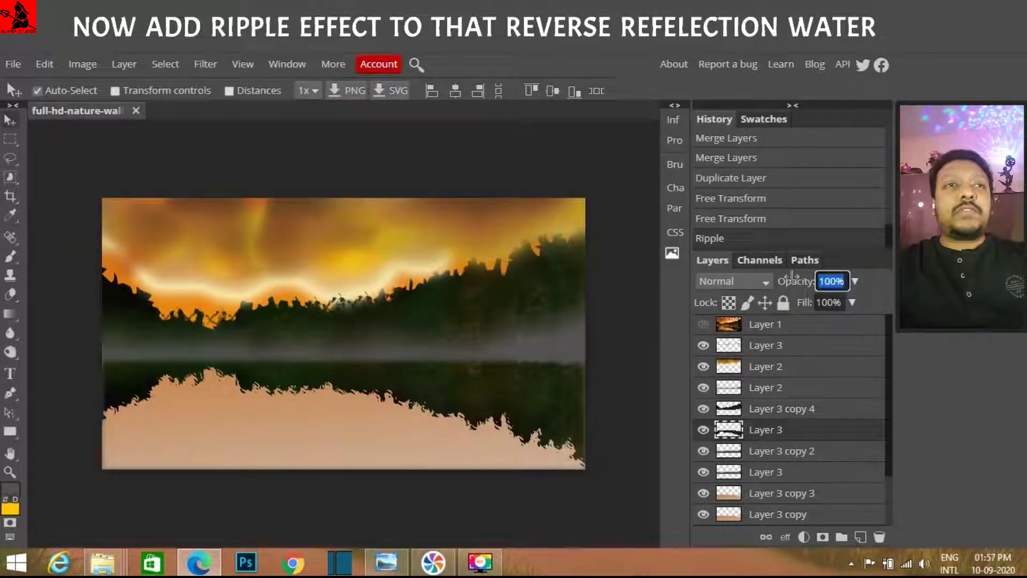
pyautogui.write('90')
pyautogui.hotkey('ctrl', 't')
pyautogui.moveTo(374, 348)
pyautogui.mouseDown()
pyautogui.moveTo(358, 347)
pyautogui.moveTo(352, 335)
pyautogui.moveTo(351, 344)
pyautogui.mouseUp()
pyautogui.press('Return')
pyautogui.click(765, 493)
pyautogui.hotkey('ctrl', 't')
pyautogui.press('Return')
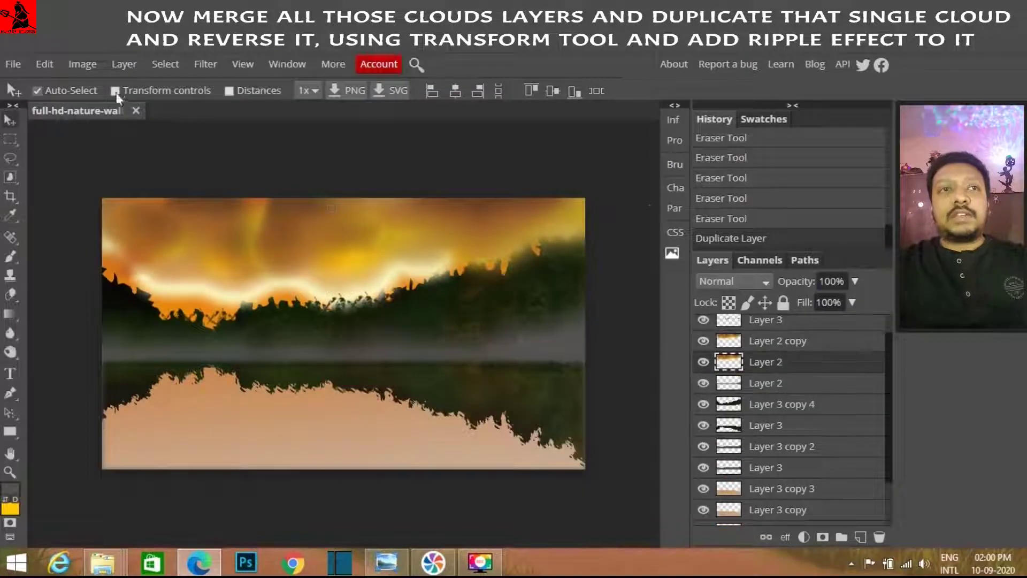
# Flip the cloud copy down into the water, ripple it, and set 50% opacity.
pyautogui.hotkey('ctrl', 't')
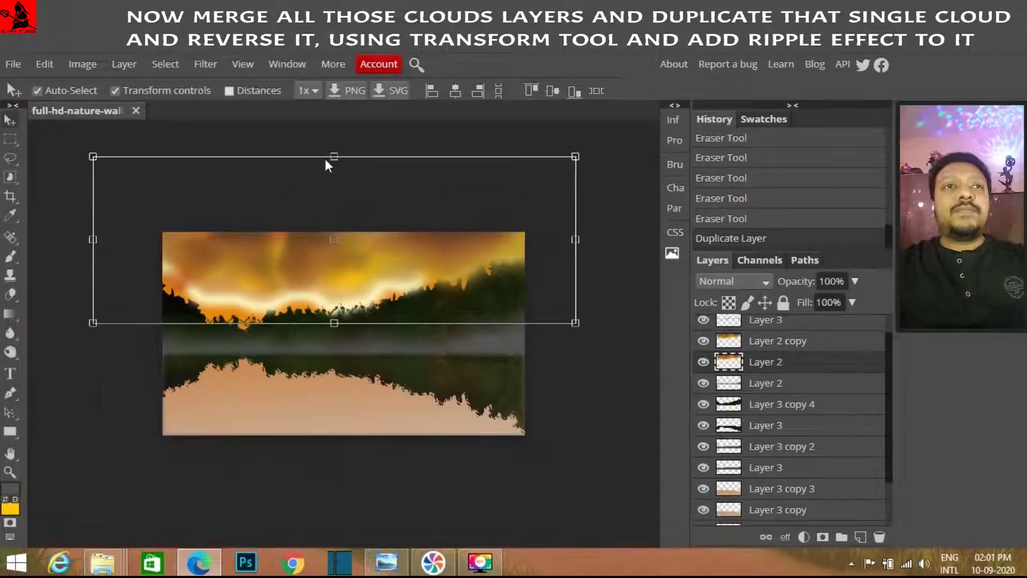
pyautogui.moveTo(332, 159); pyautogui.dragTo(334, 462)
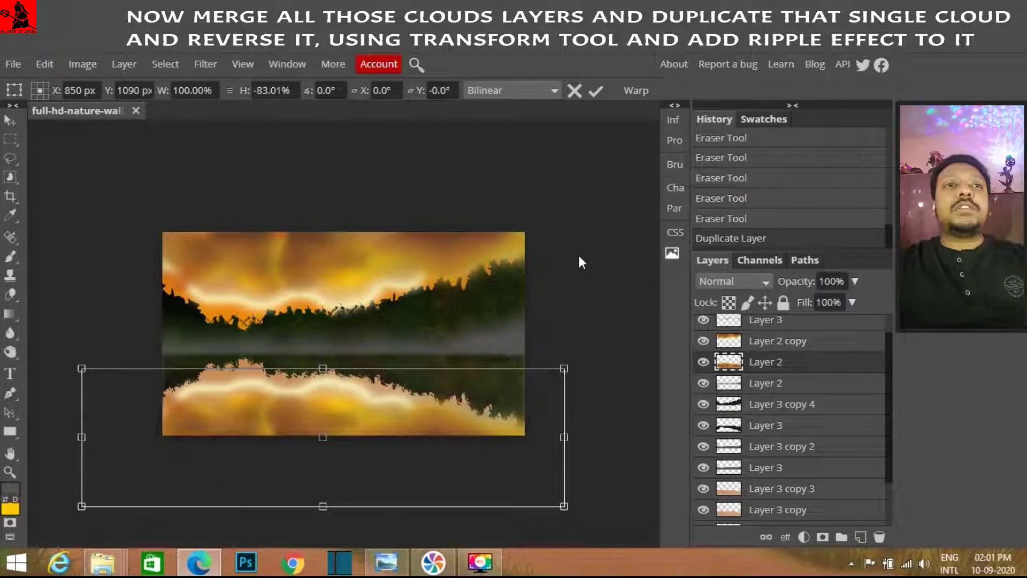
pyautogui.press('Return')
pyautogui.click(205, 64)
pyautogui.click(374, 285)
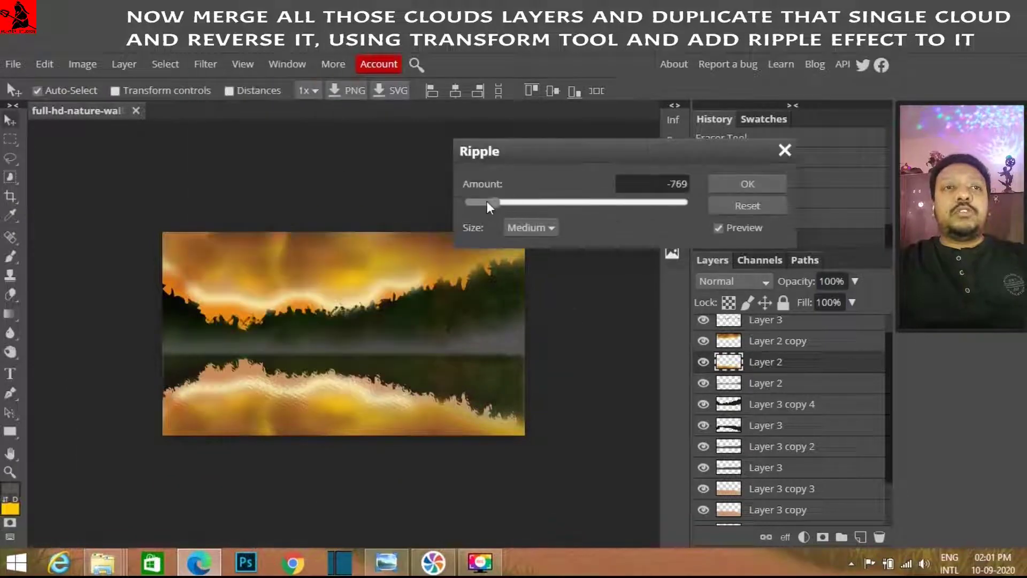
pyautogui.click(747, 183)
pyautogui.doubleClick(831, 281)
pyautogui.write('50')
pyautogui.press('Return')
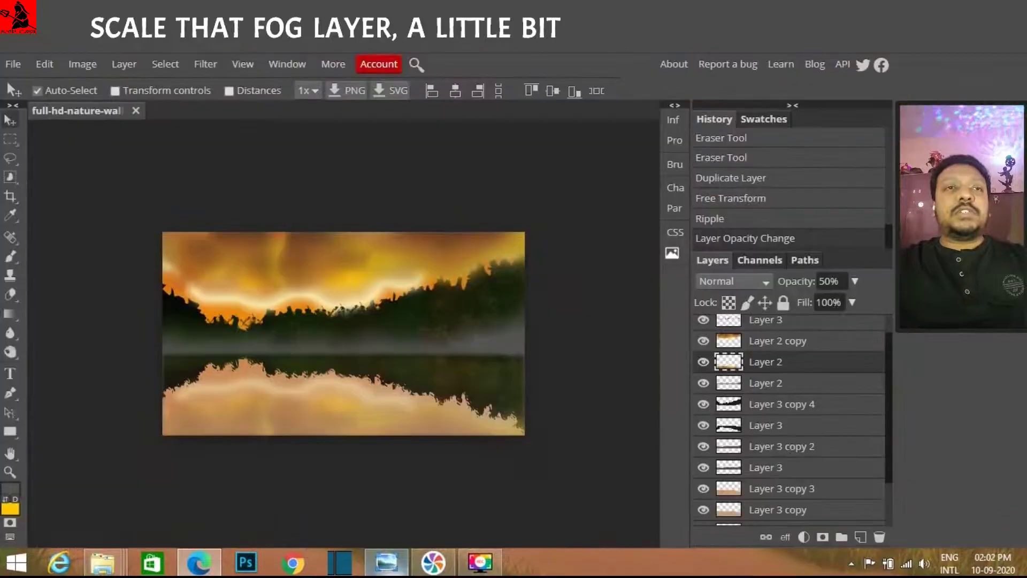
# Stretch the fog layer downward and soft-erase part of it over the shoreline.
pyautogui.hotkey('ctrl', 't')
pyautogui.moveTo(333, 463); pyautogui.dragTo(336, 561)
pyautogui.press('Return')
pyautogui.hotkey('ctrl', '+')
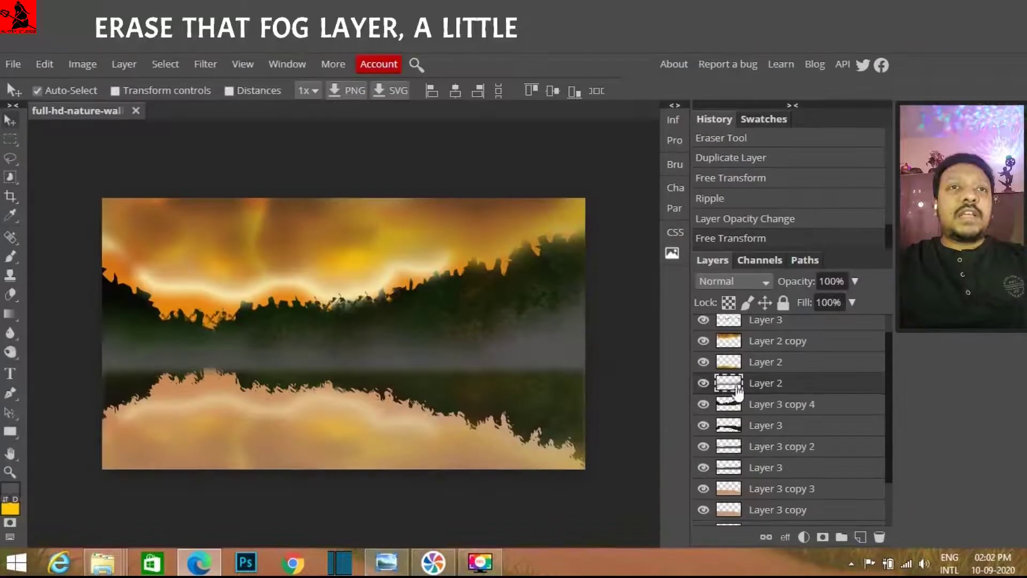
pyautogui.press('e')
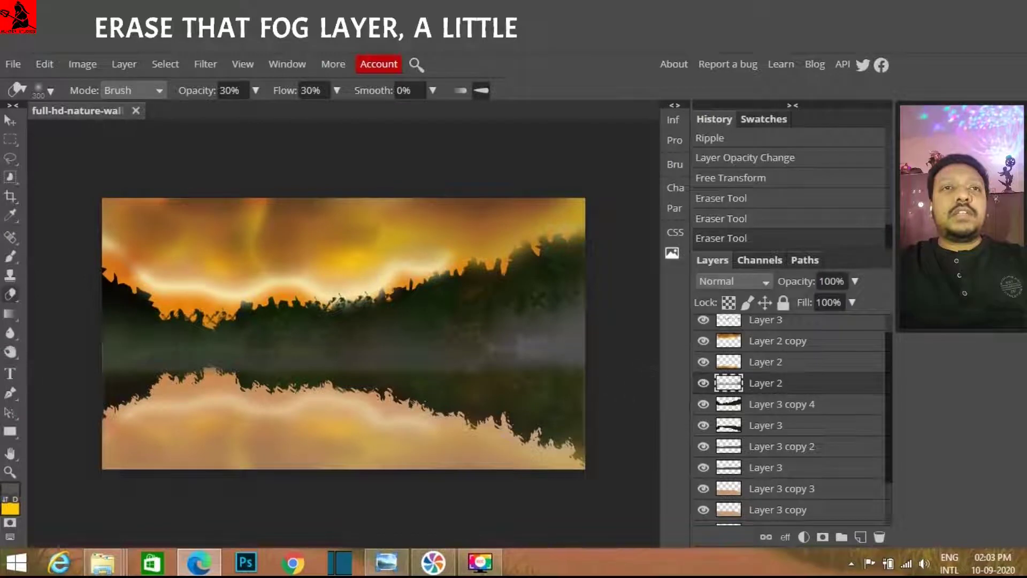
pyautogui.click(217, 383)
pyautogui.press('v')
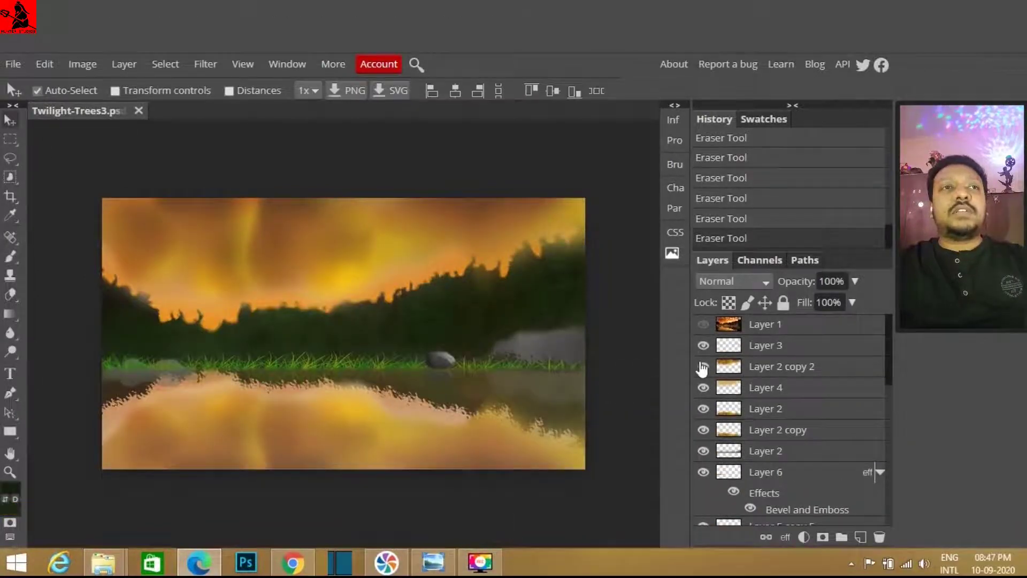
# Add a text box at the canvas top-left using the Frijole font.
pyautogui.click(9, 374)
pyautogui.click(117, 215)
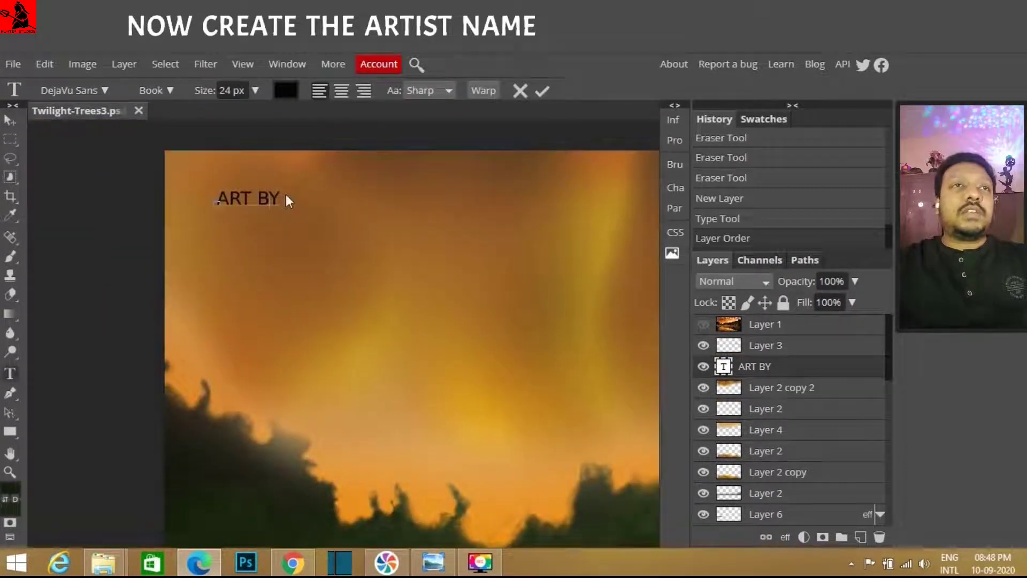
pyautogui.click(75, 90)
pyautogui.scroll(-5, 256, 306)
pyautogui.scroll(-5, 255, 315)
pyautogui.scroll(-3, 256, 316)
pyautogui.scroll(-1, 256, 315)
pyautogui.click(230, 389)
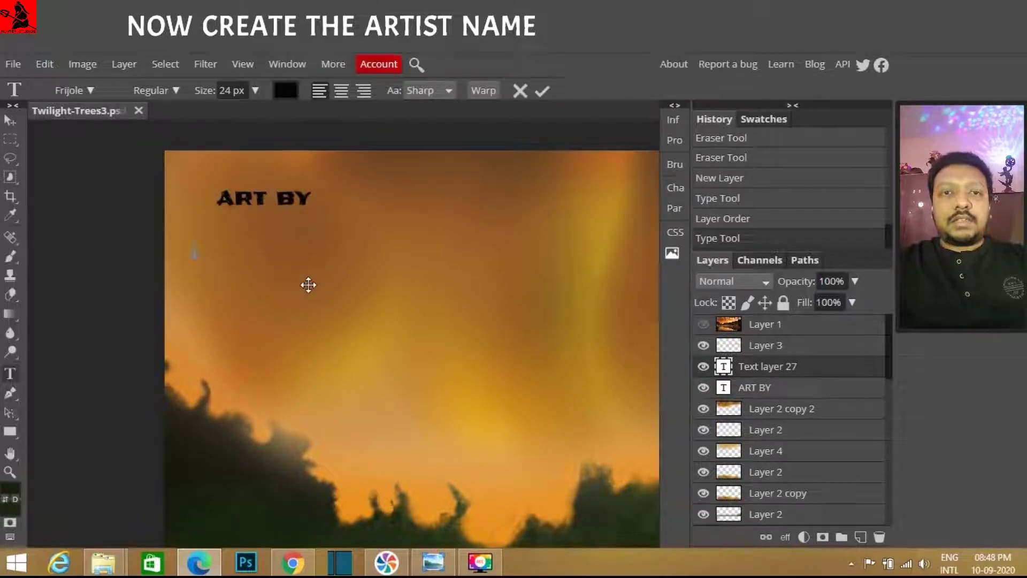
pyautogui.write('JAv')
pyautogui.scroll(-3, 553, 236)
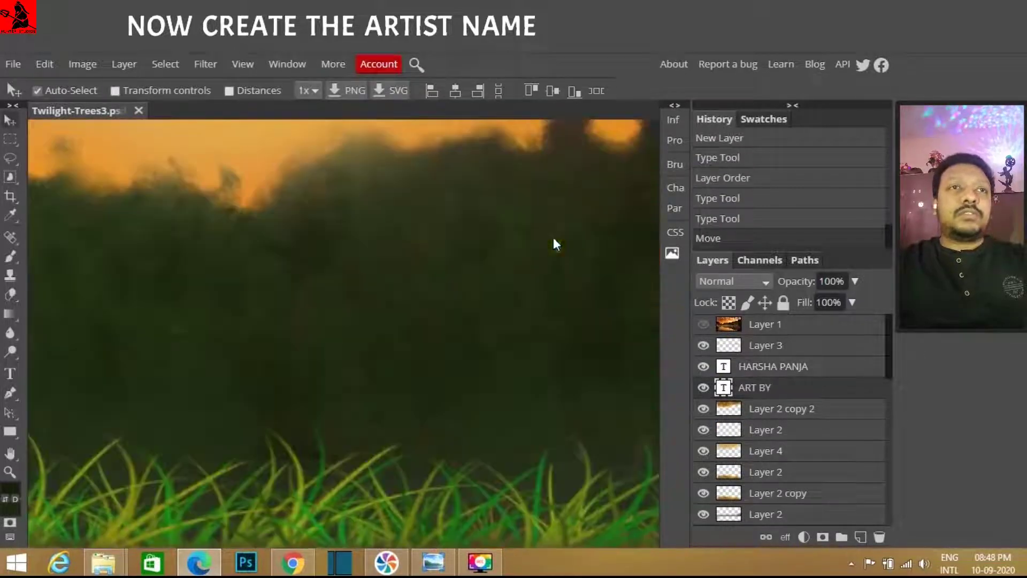
pyautogui.scroll(3, 553, 237)
# Resize 'ART BY' to 20 px and place it above the artist's name in the top-left.
pyautogui.click(10, 372)
pyautogui.moveTo(431, 239); pyautogui.dragTo(234, 260)
pyautogui.click(231, 90)
pyautogui.write('20')
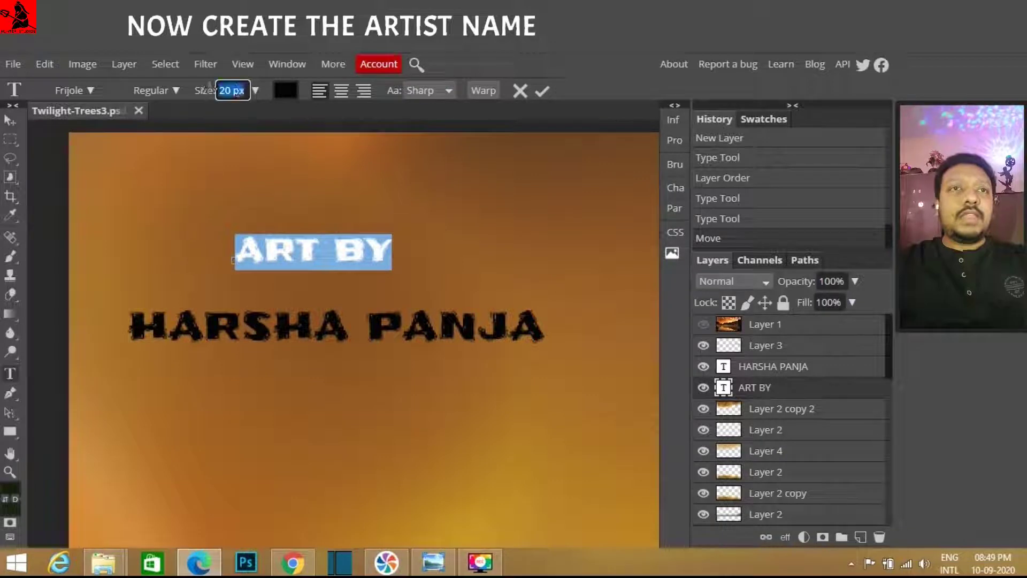
pyautogui.click(10, 120)
pyautogui.moveTo(424, 232); pyautogui.dragTo(424, 172)
pyautogui.click(773, 365)
pyautogui.moveTo(588, 247); pyautogui.dragTo(573, 180)
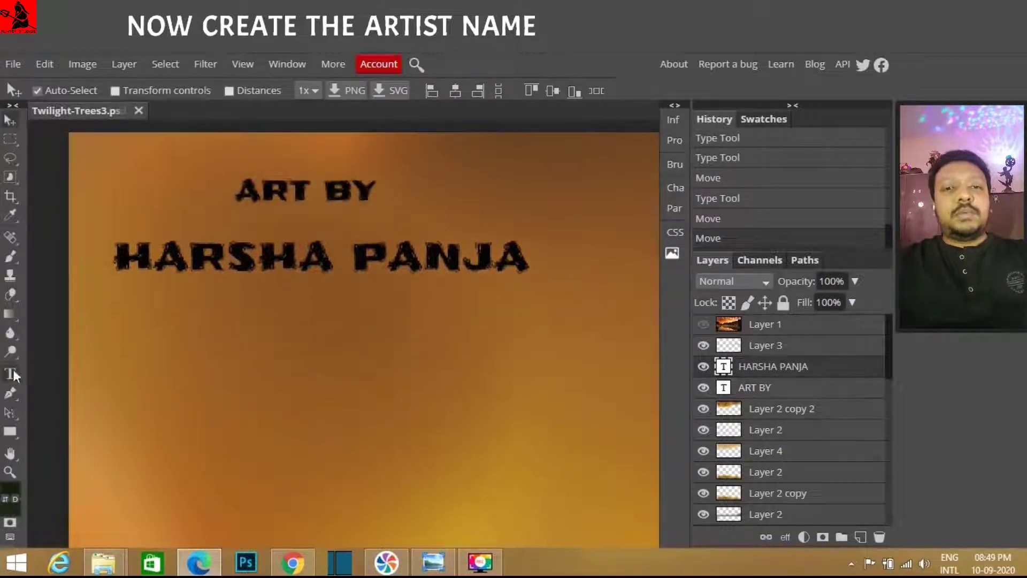
pyautogui.doubleClick(724, 366)
pyautogui.click(9, 119)
# Give the artist's name and 'ART BY' layers shadow layer styles.
pyautogui.doubleClick(773, 366)
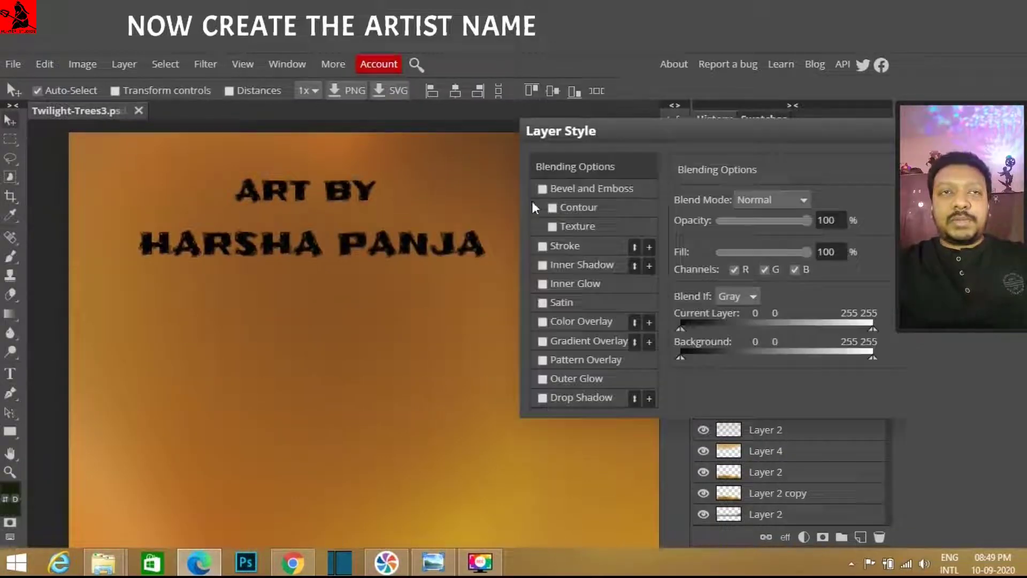
pyautogui.press('Return')
pyautogui.doubleClick(773, 387)
pyautogui.press('Return')
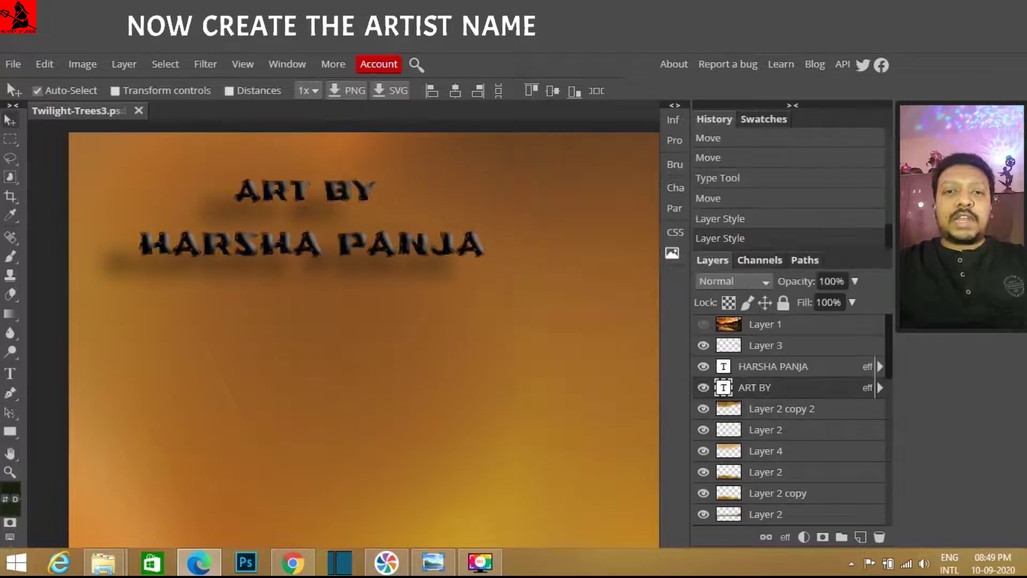
pyautogui.hotkey('ctrl', '0')
pyautogui.hotkey('ctrl', '+')
pyautogui.doubleClick(813, 387)
pyautogui.press('Return')
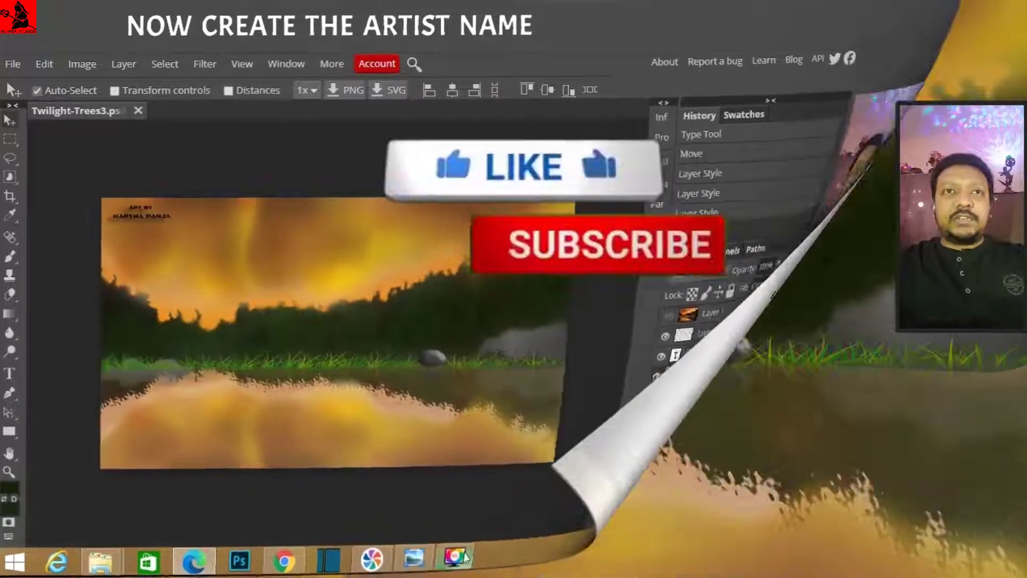